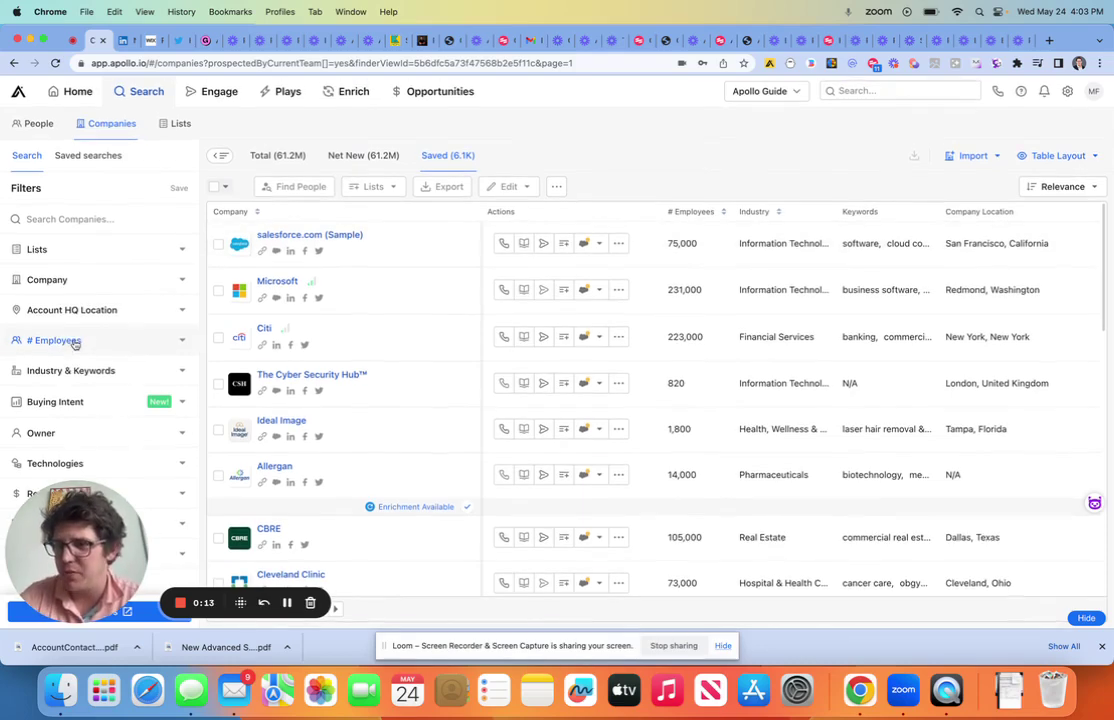
# Clear an accidental page-wide text selection and open the full company Filters dialog
pyautogui.press('super+a')
pyautogui.click(12, 612)
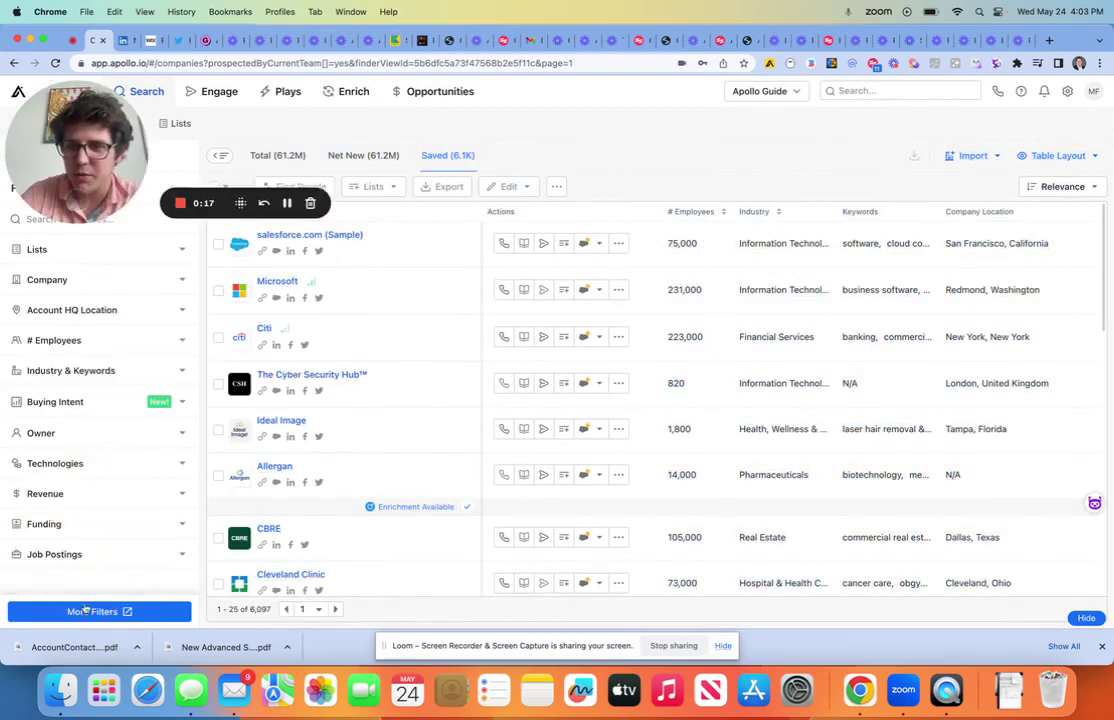
pyautogui.click(90, 612)
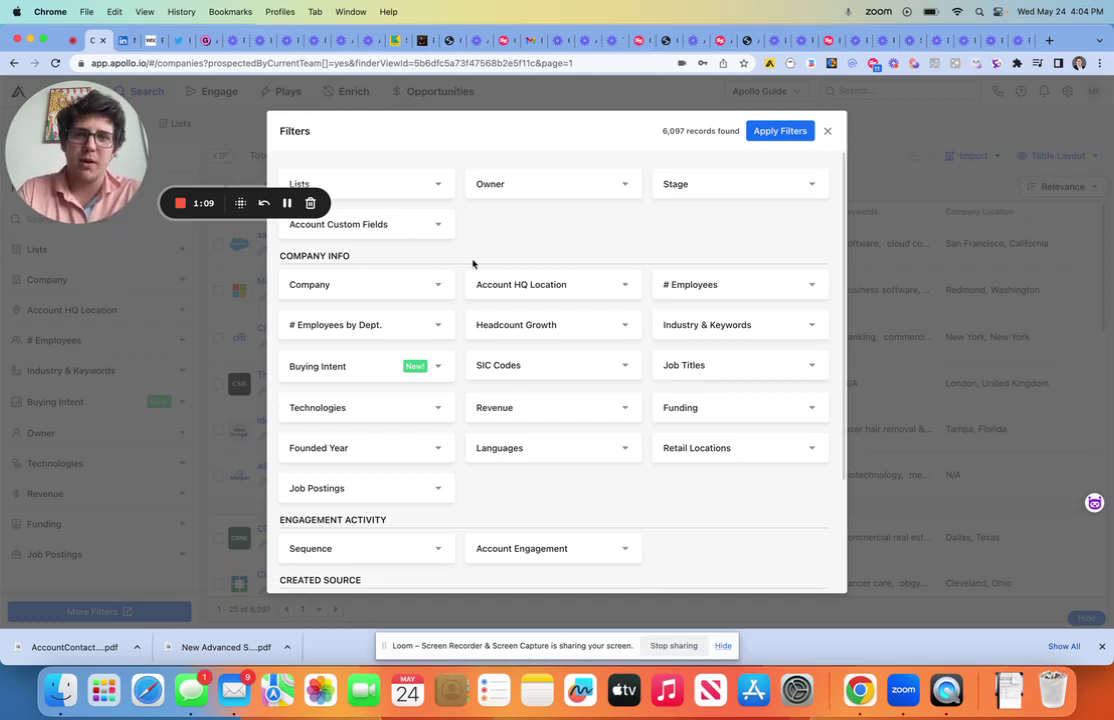
# Limit the # Employees filter to the 501-1000 range
pyautogui.click(752, 292)
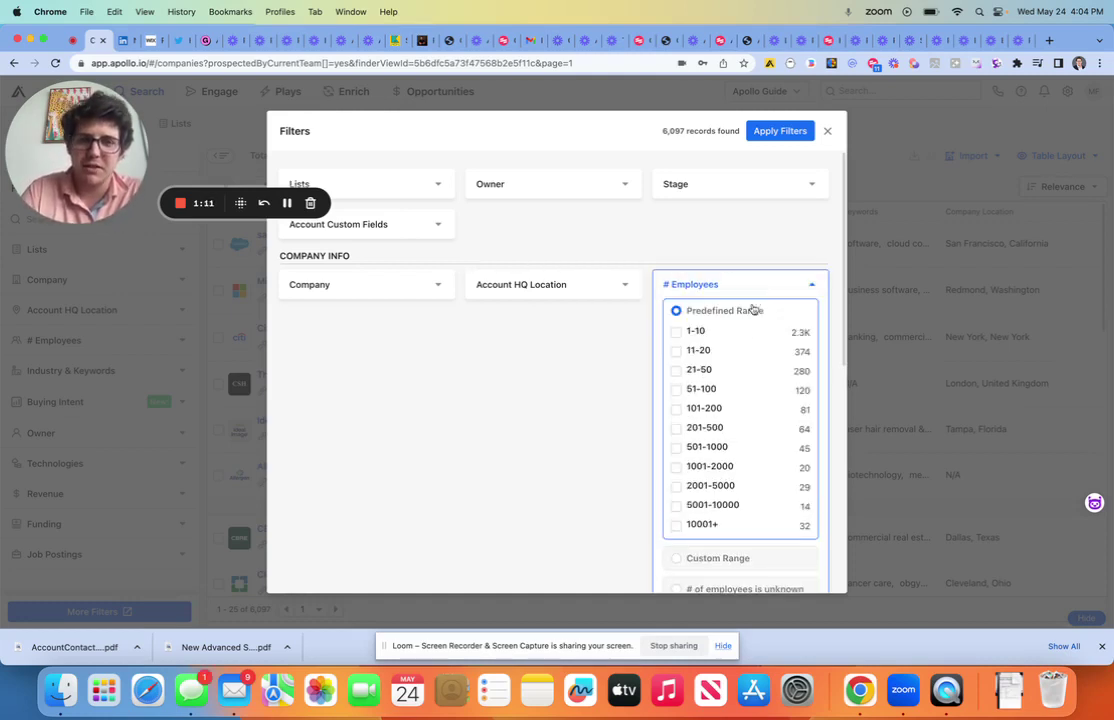
pyautogui.click(694, 453)
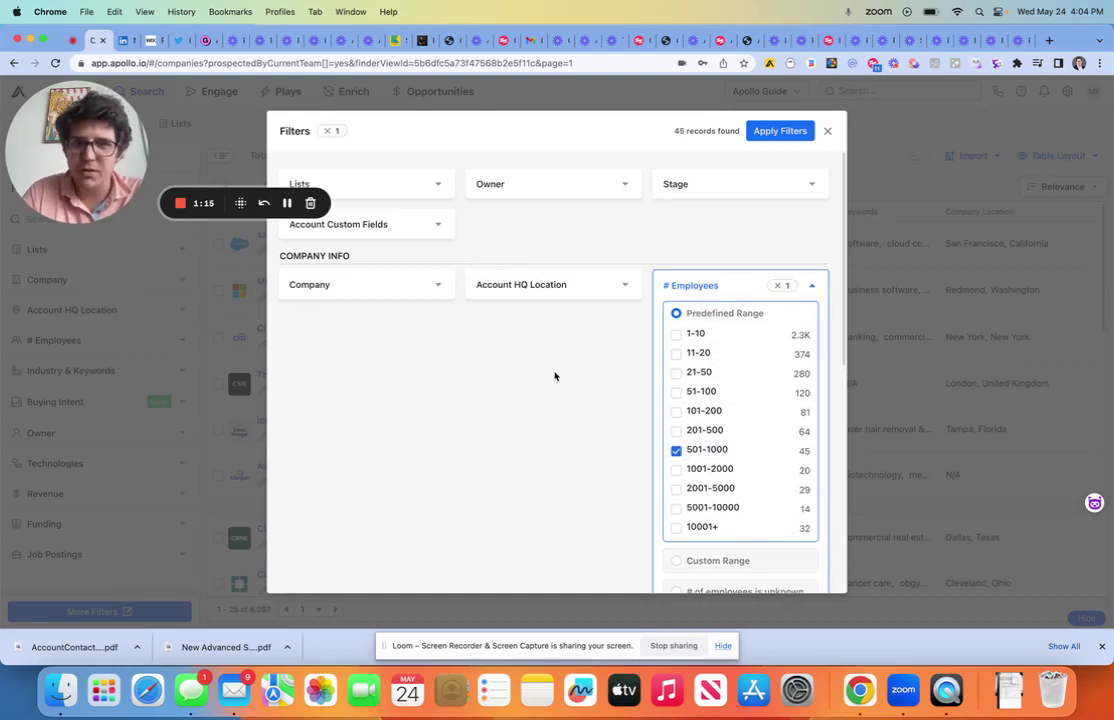
pyautogui.click(554, 411)
pyautogui.scroll(-4, 554, 411)
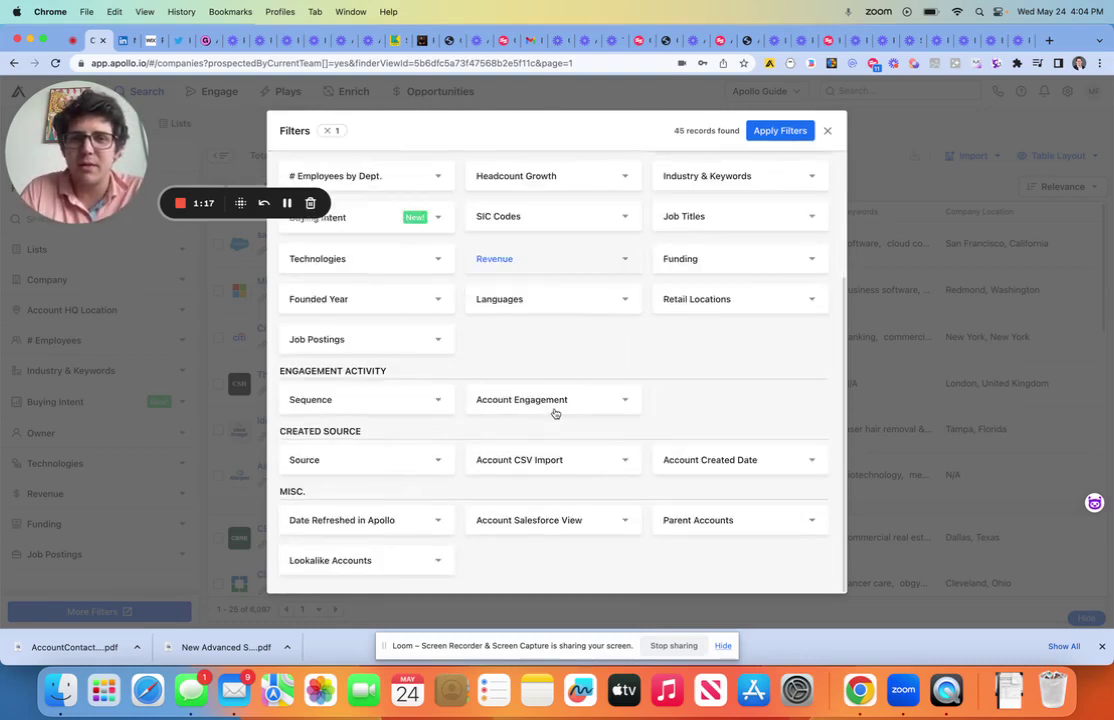
pyautogui.scroll(4, 554, 411)
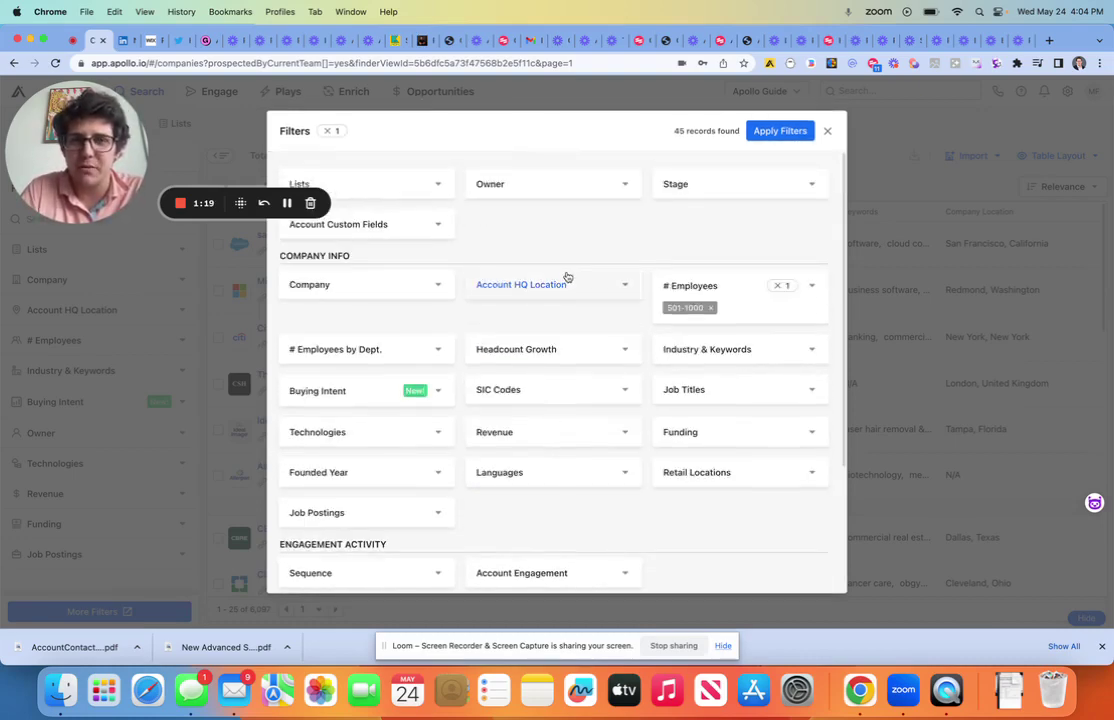
# Add United States and Europe as Account HQ Locations
pyautogui.click(567, 283)
pyautogui.click(529, 346)
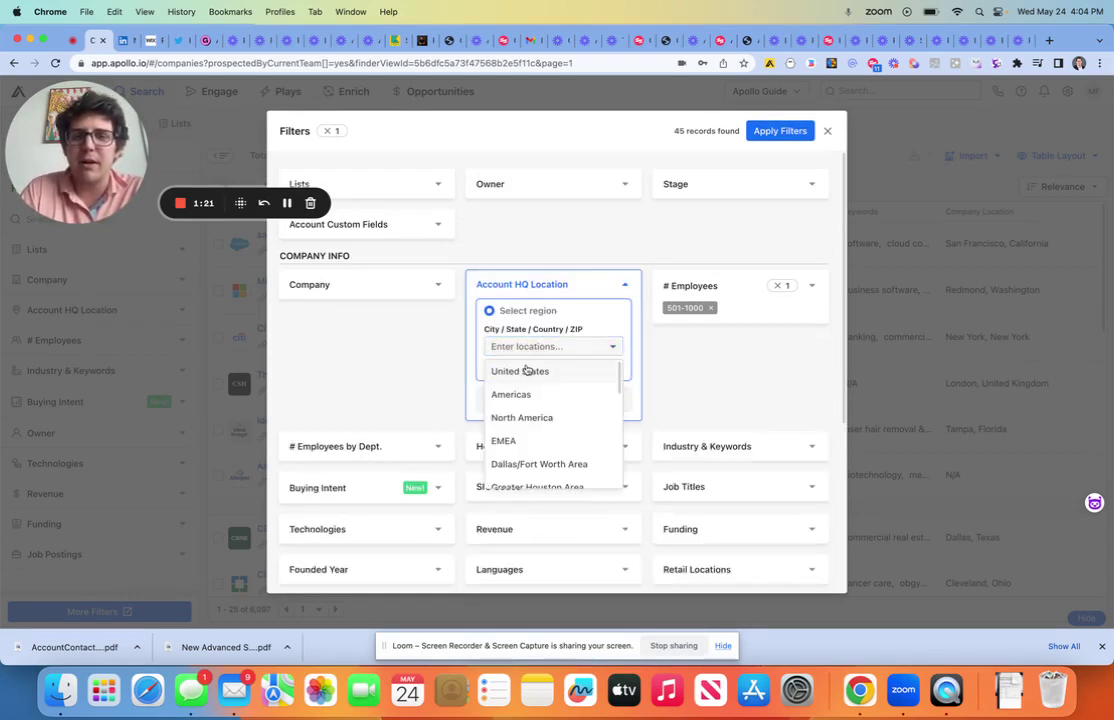
pyautogui.click(530, 371)
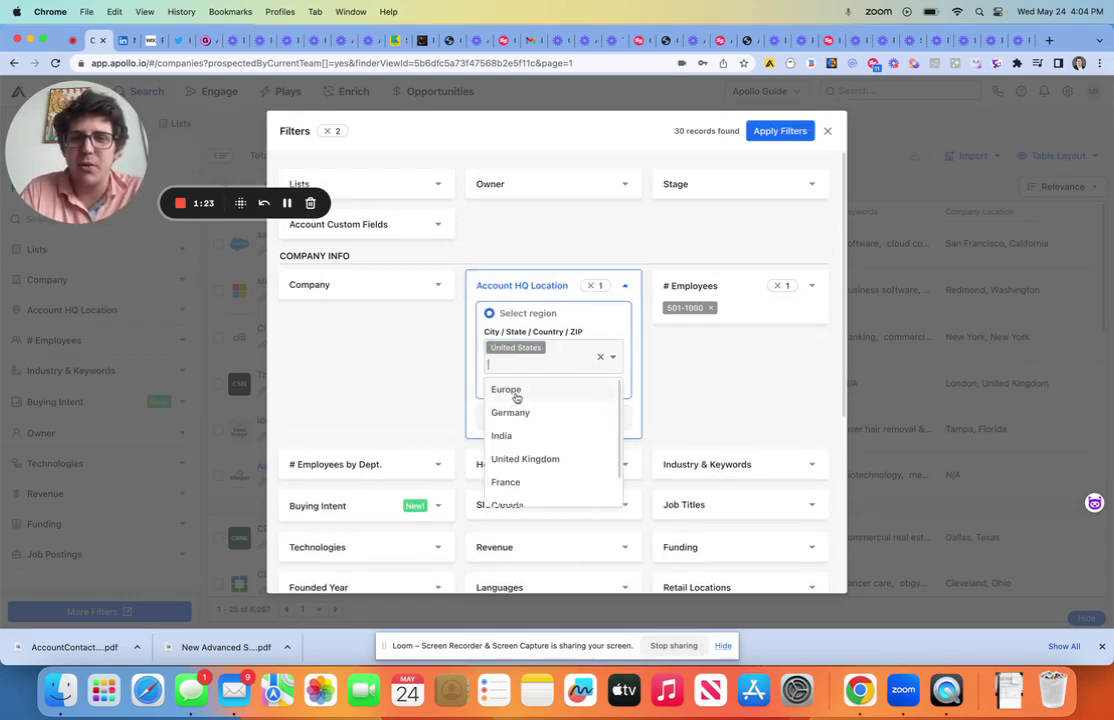
pyautogui.click(512, 390)
pyautogui.click(374, 375)
pyautogui.scroll(-2, 374, 375)
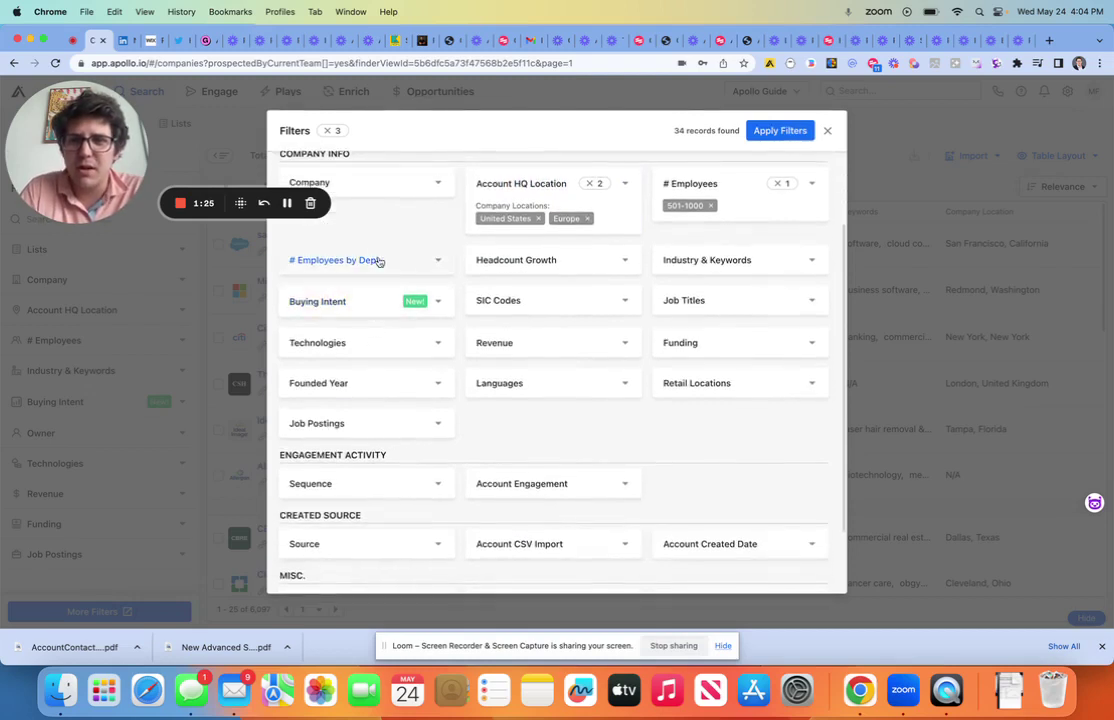
# Search 'sof' to pick computer software as the industry, then apply the filters
pyautogui.click(696, 268)
pyautogui.click(690, 284)
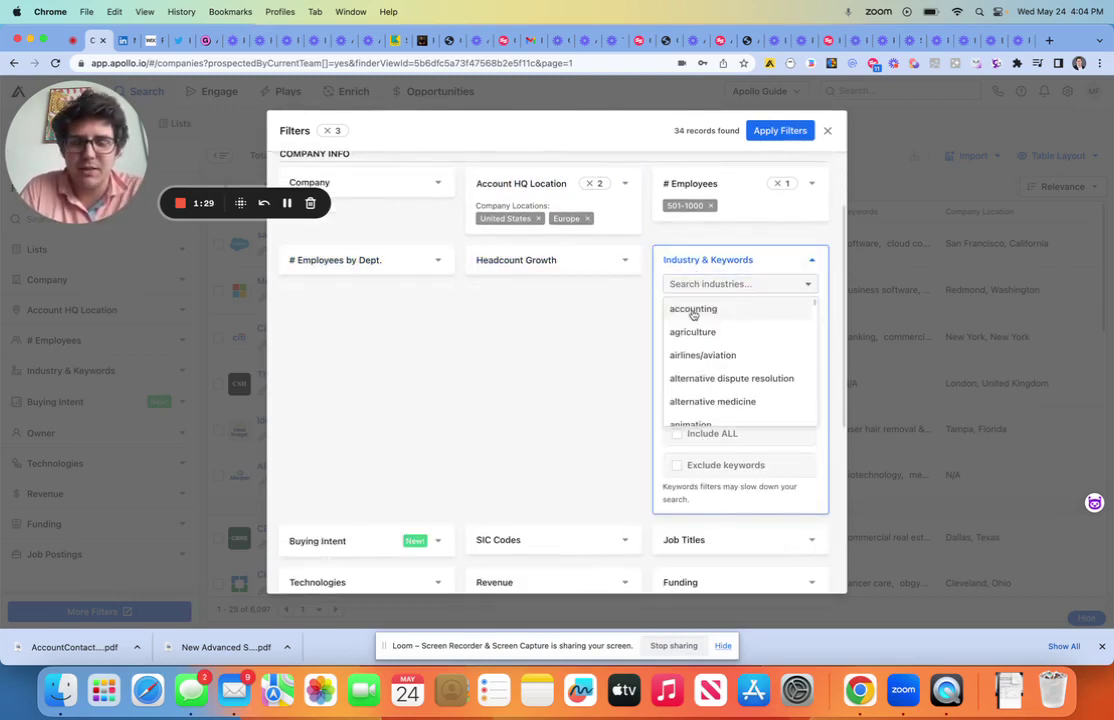
pyautogui.write('sof')
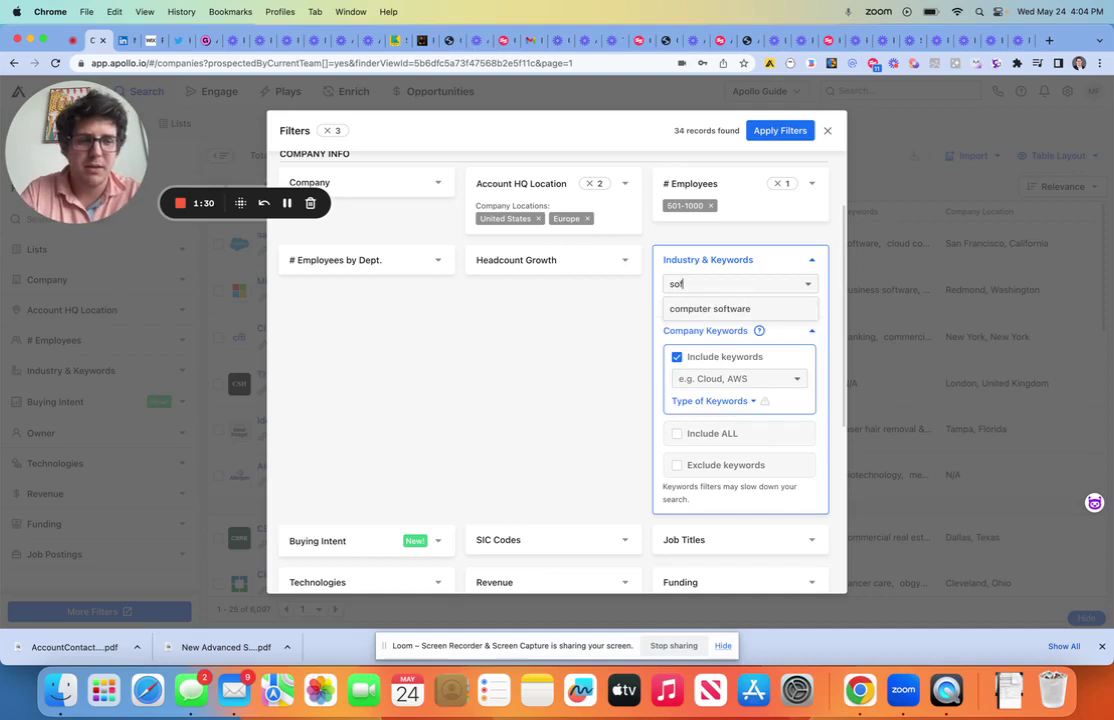
pyautogui.click(688, 309)
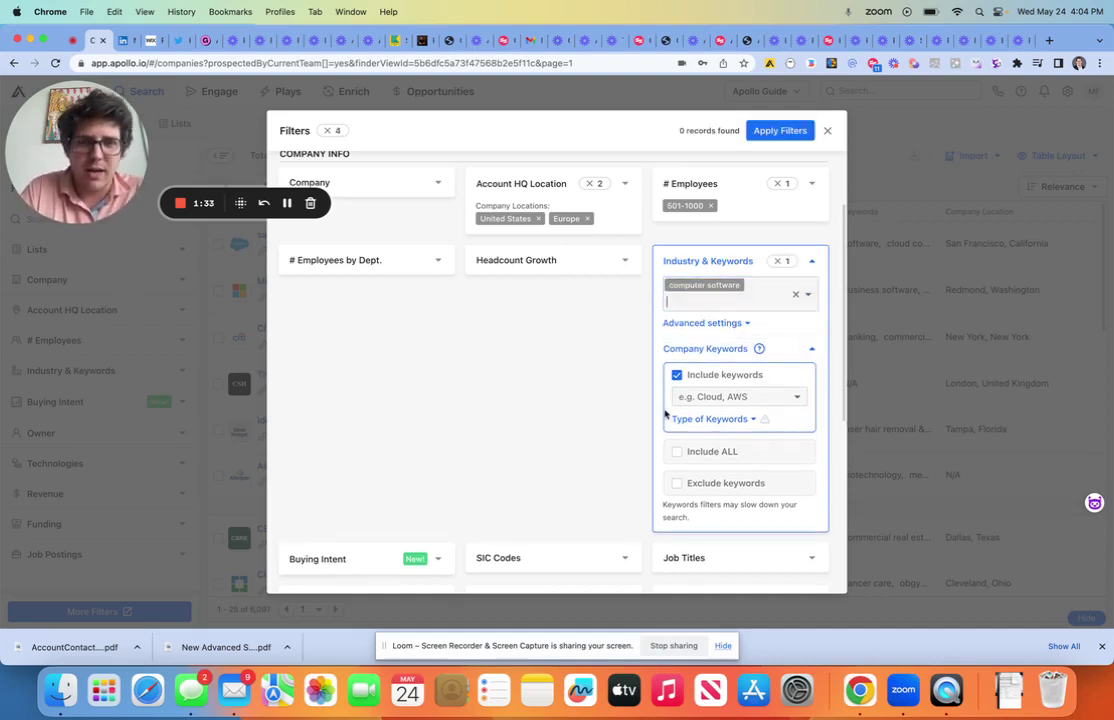
pyautogui.click(790, 131)
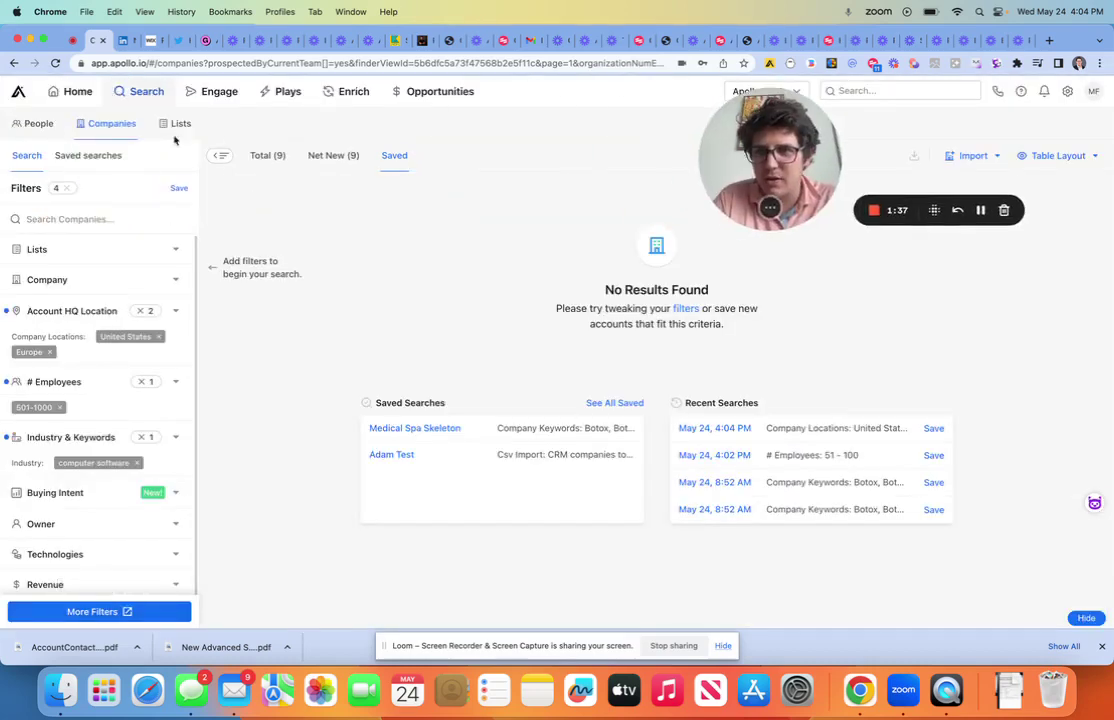
# Clear all applied filters from the People tab and return to Companies, showing all 6,097 accounts
pyautogui.scroll(-1, 55, 289)
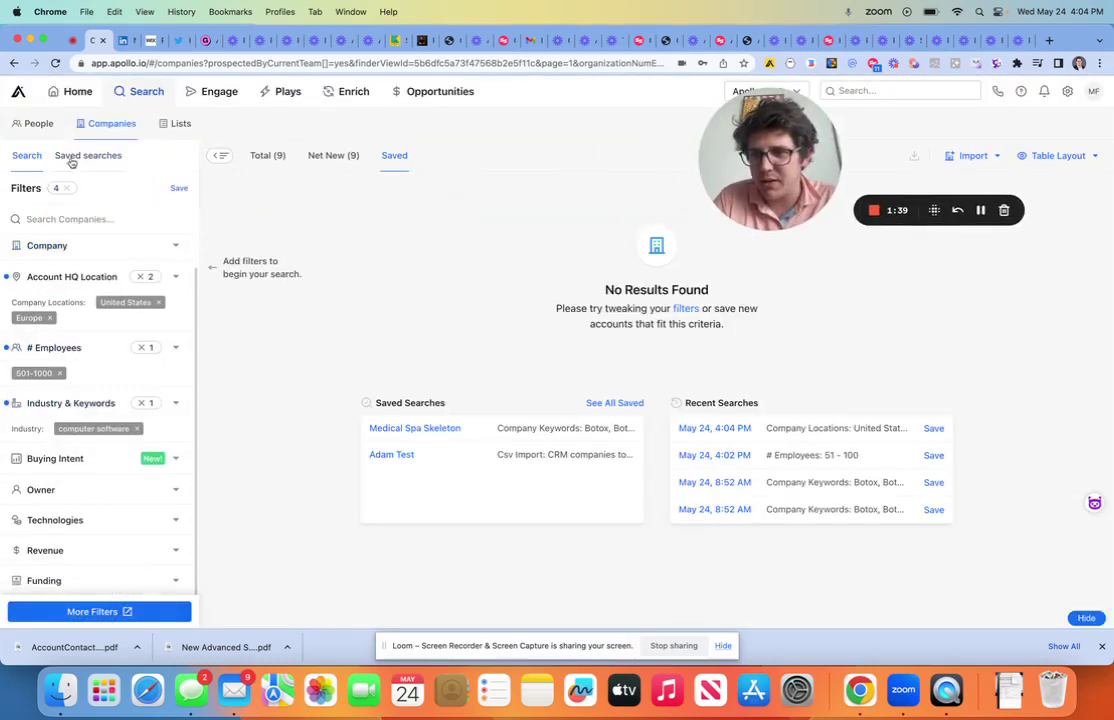
pyautogui.click(40, 124)
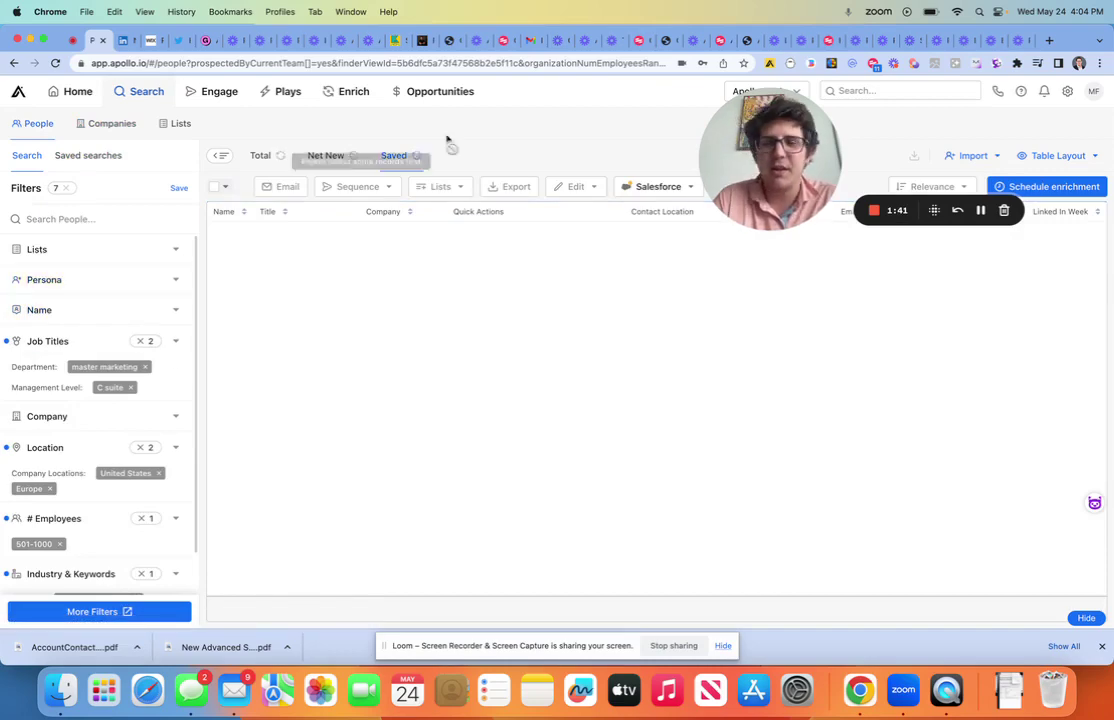
pyautogui.click(114, 121)
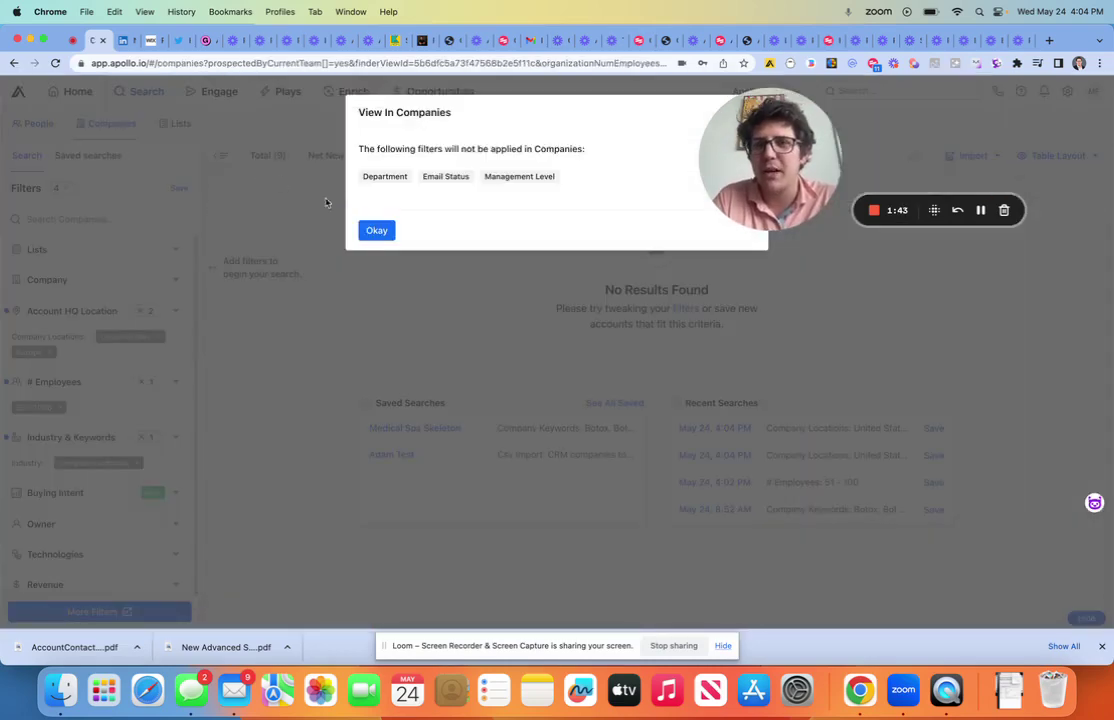
pyautogui.click(375, 229)
pyautogui.click(18, 122)
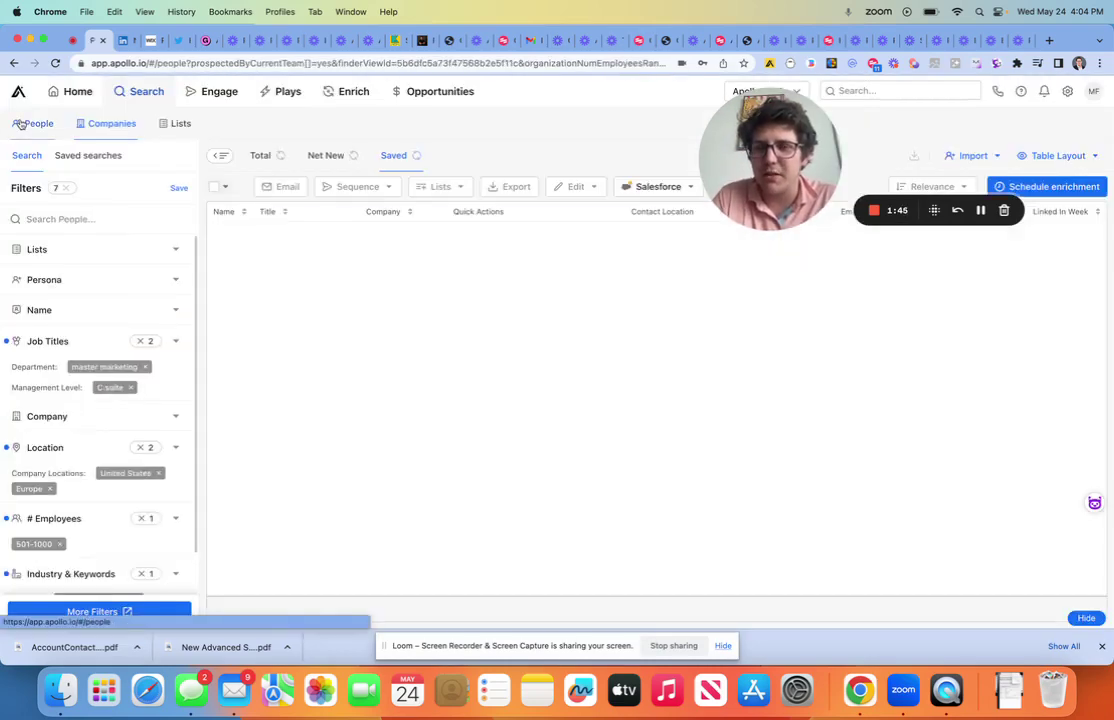
pyautogui.click(66, 189)
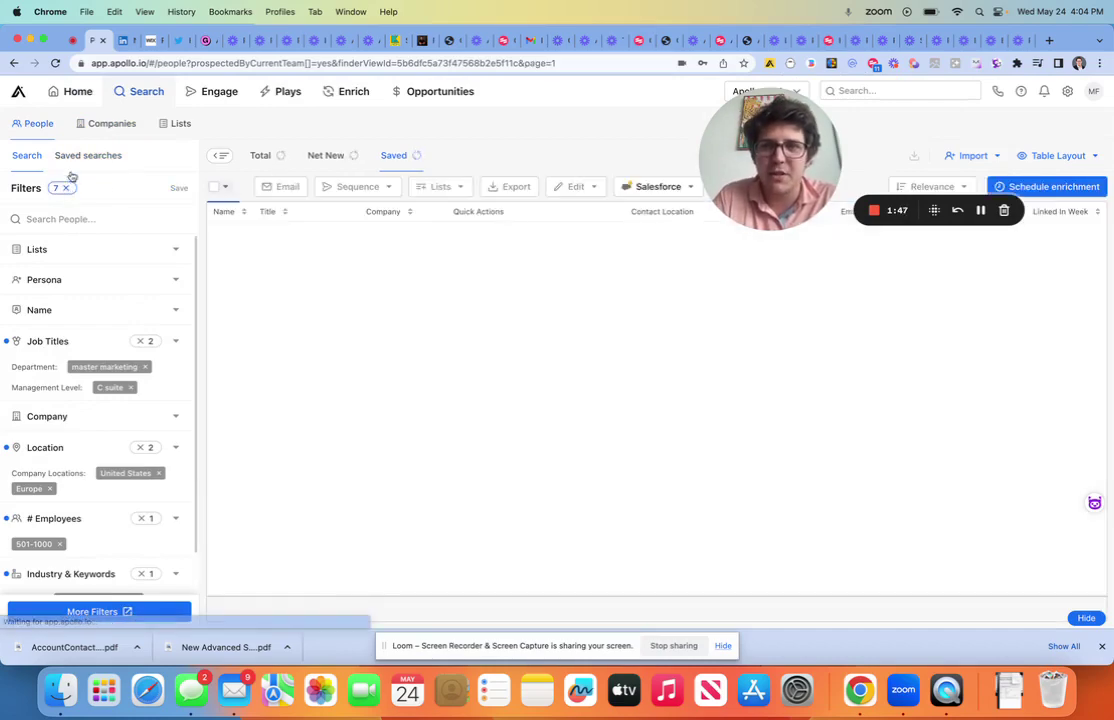
pyautogui.click(116, 130)
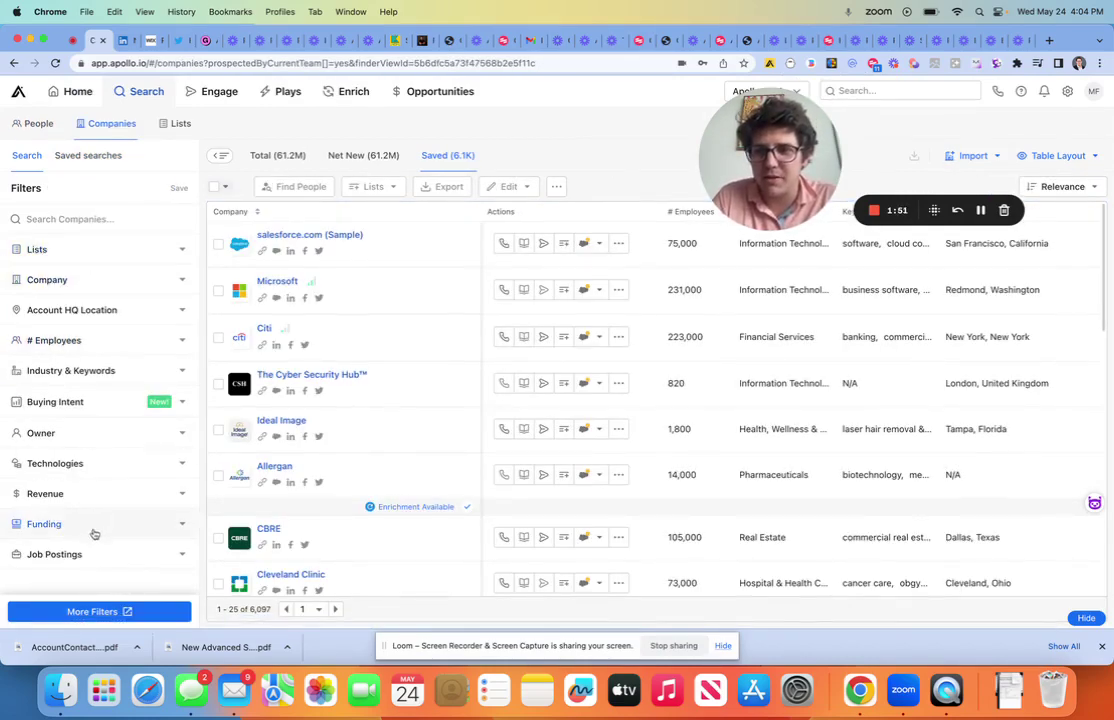
# Tick the 51-100 employee range in the company Filters dialog, staying when prompted about leaving
pyautogui.click(92, 611)
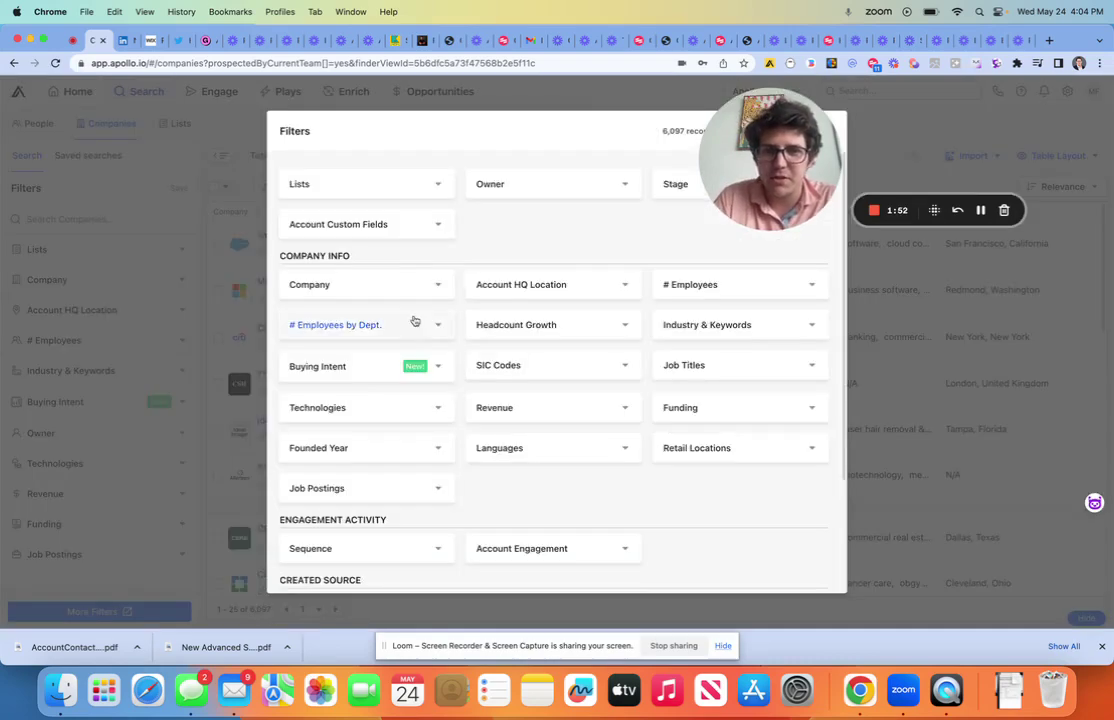
pyautogui.click(694, 285)
pyautogui.click(699, 389)
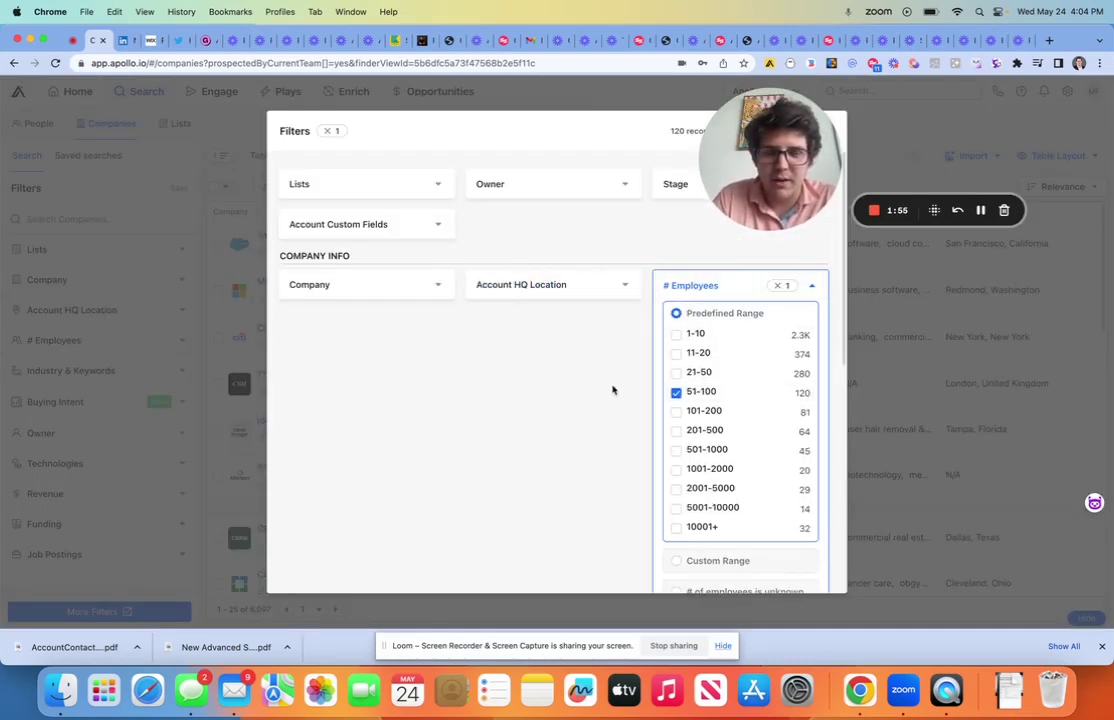
pyautogui.click(126, 286)
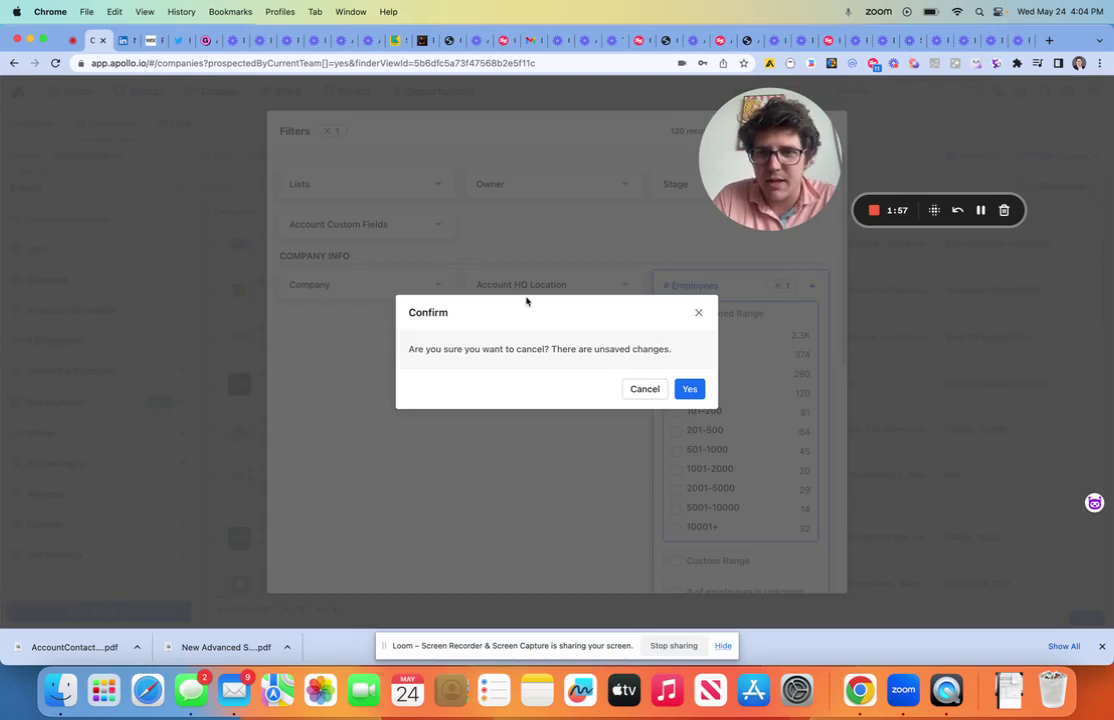
pyautogui.click(645, 389)
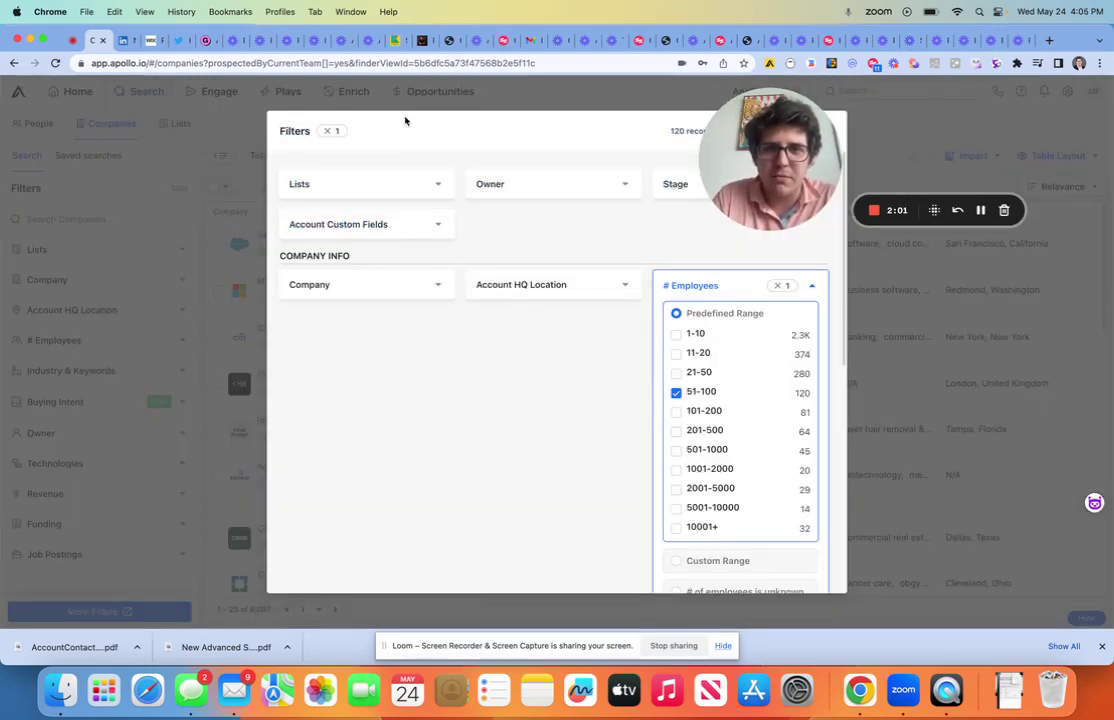
# Clear the 51-100 range, discard the unsaved filter changes, and return to the Companies search
pyautogui.click(327, 131)
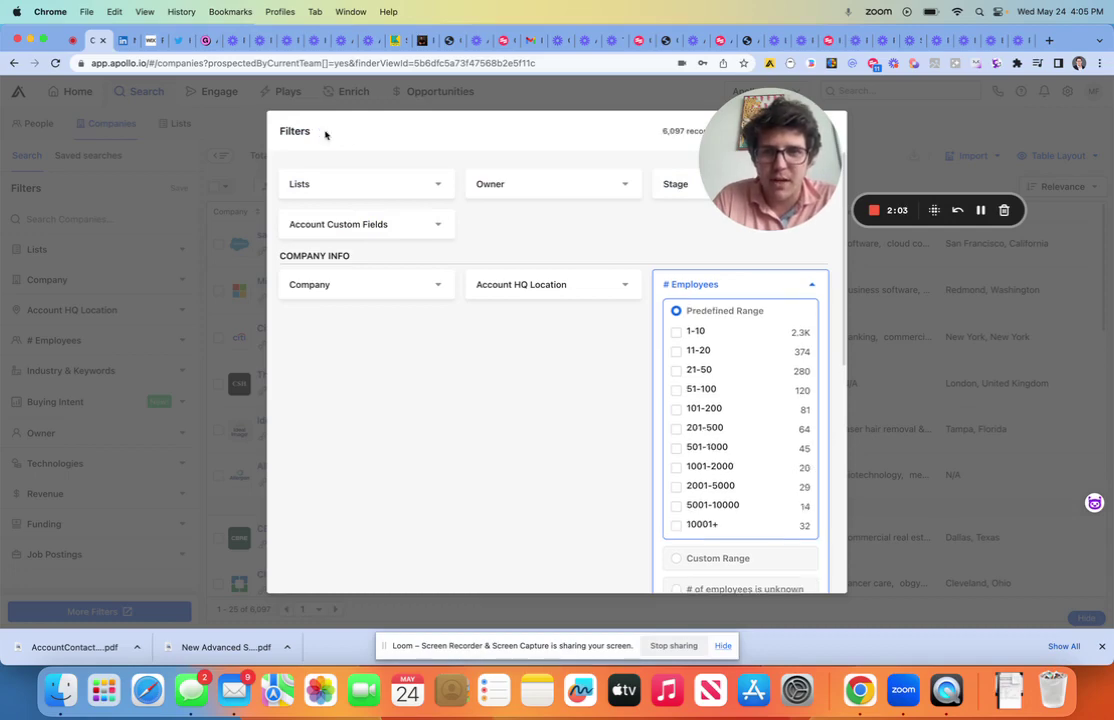
pyautogui.click(213, 151)
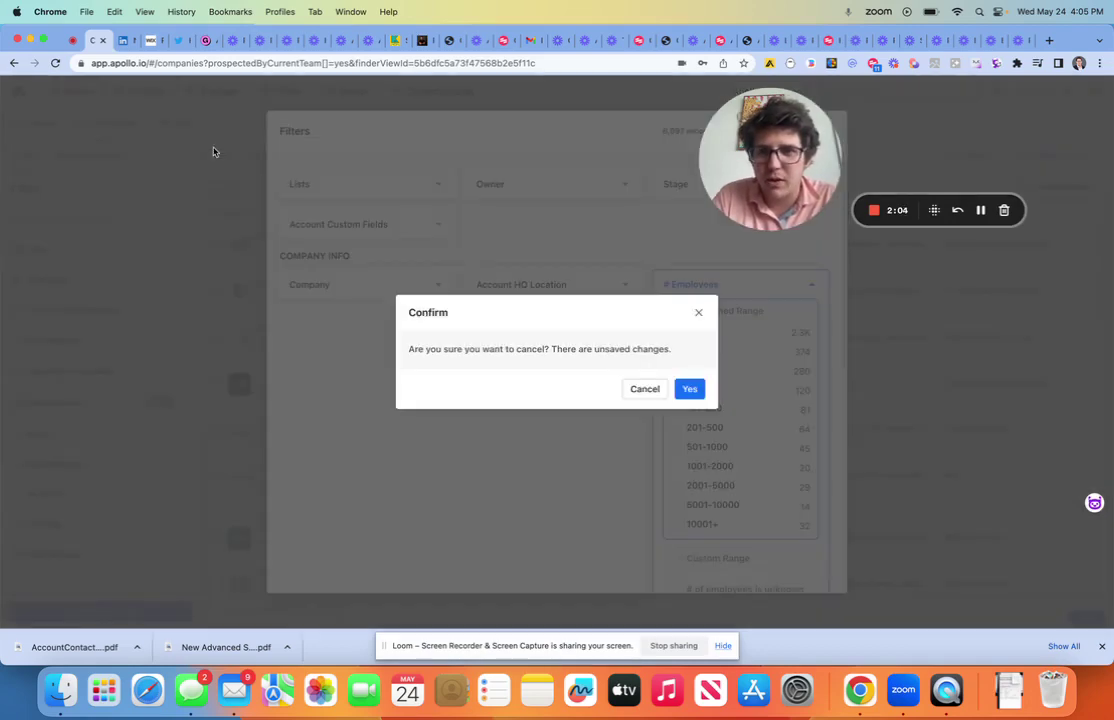
pyautogui.click(692, 390)
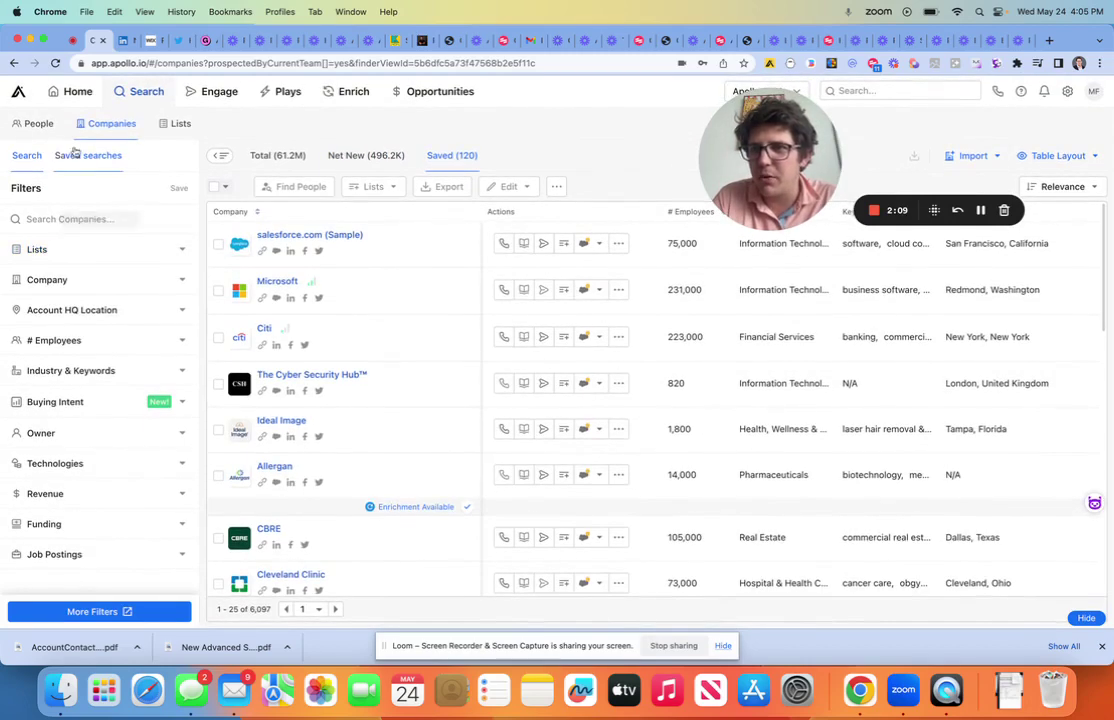
pyautogui.click(35, 122)
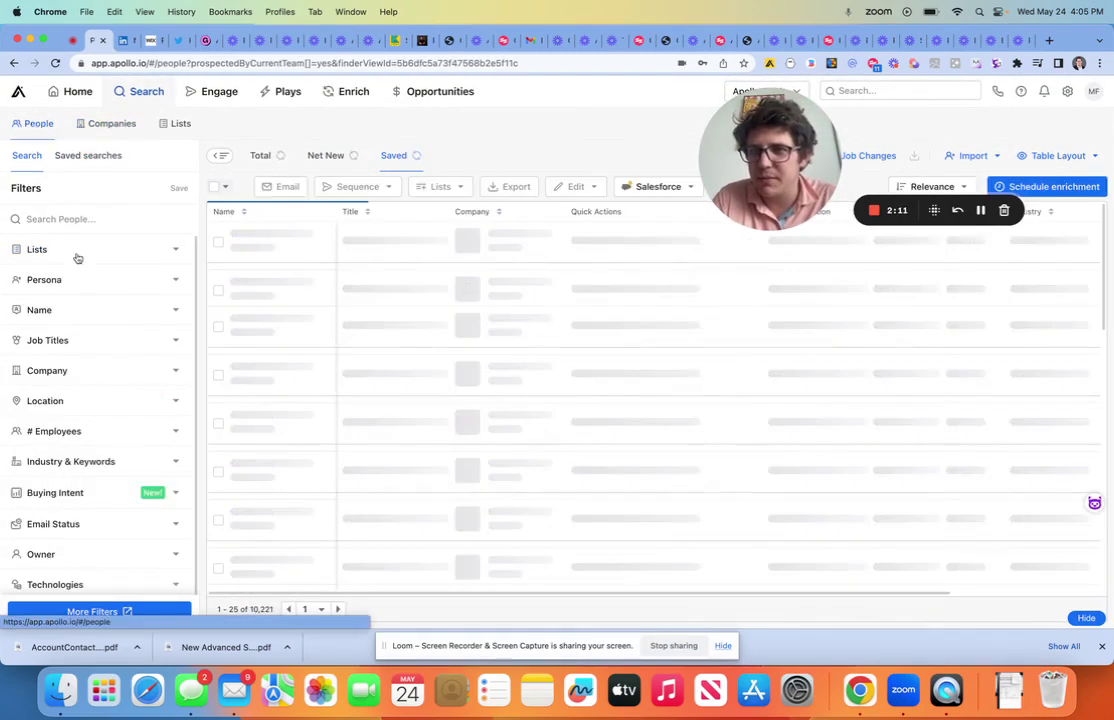
pyautogui.click(87, 124)
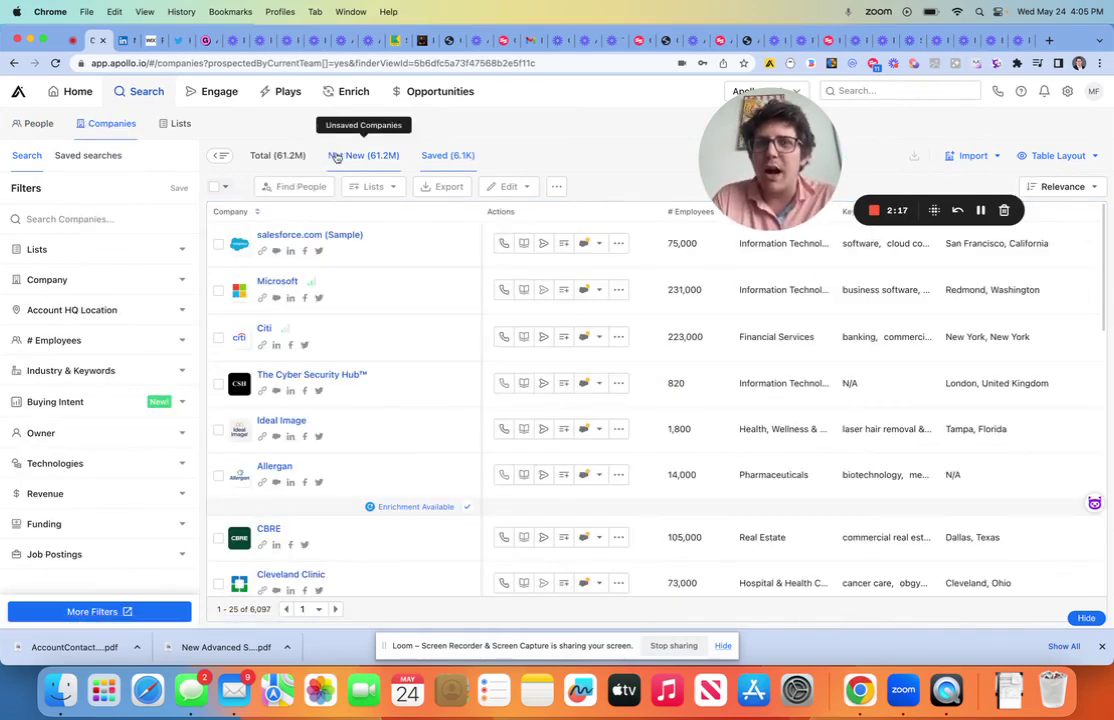
# Reopen the company filters, tick 51-100 employees, and add United States and Europe HQ locations
pyautogui.click(124, 611)
pyautogui.click(691, 285)
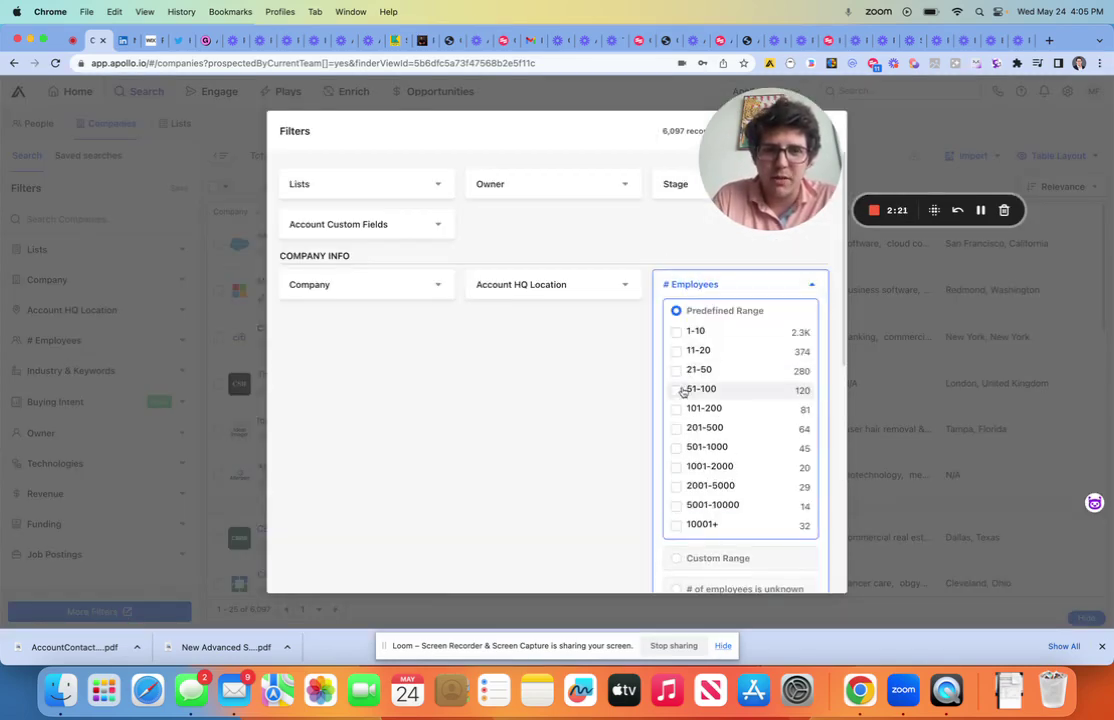
pyautogui.click(680, 391)
pyautogui.click(540, 285)
pyautogui.click(515, 345)
pyautogui.click(522, 372)
pyautogui.click(530, 366)
pyautogui.click(516, 391)
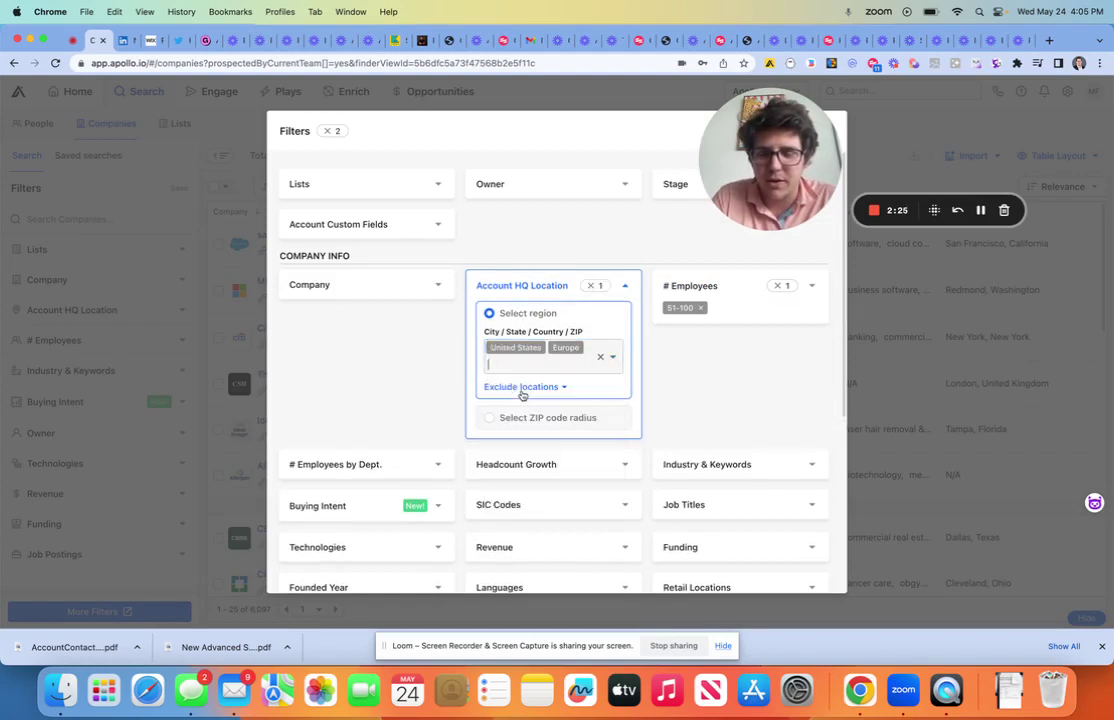
# Search 'so' in the Industry filter and select computer software
pyautogui.scroll(-2, 353, 366)
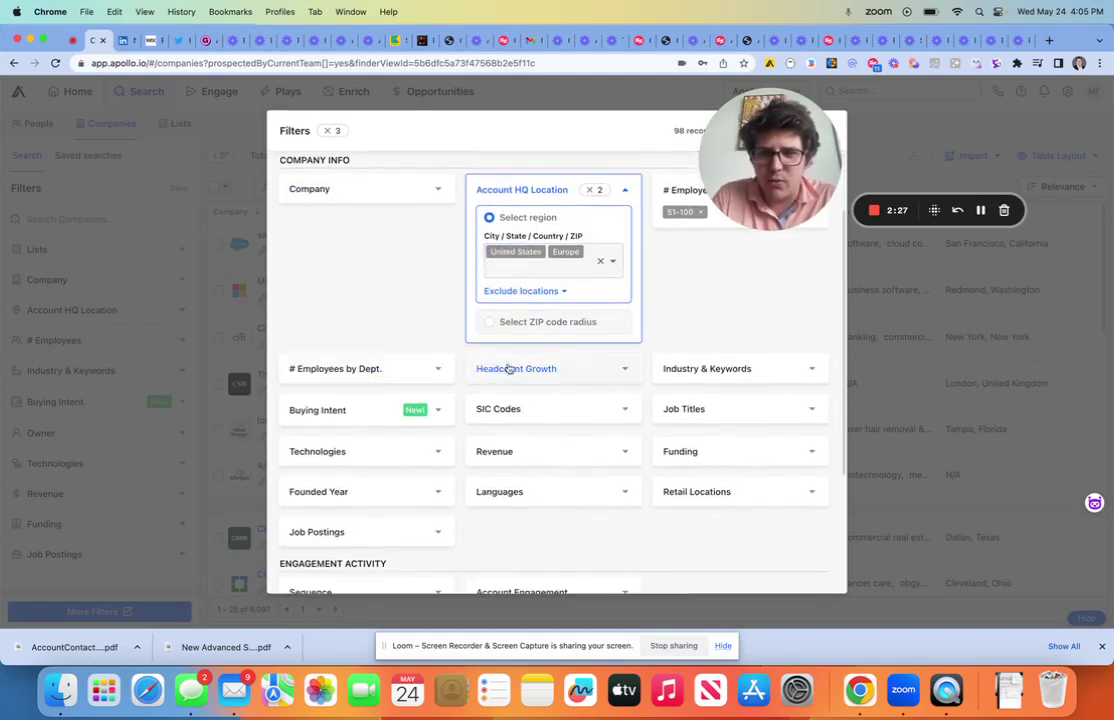
pyautogui.click(686, 381)
pyautogui.click(705, 290)
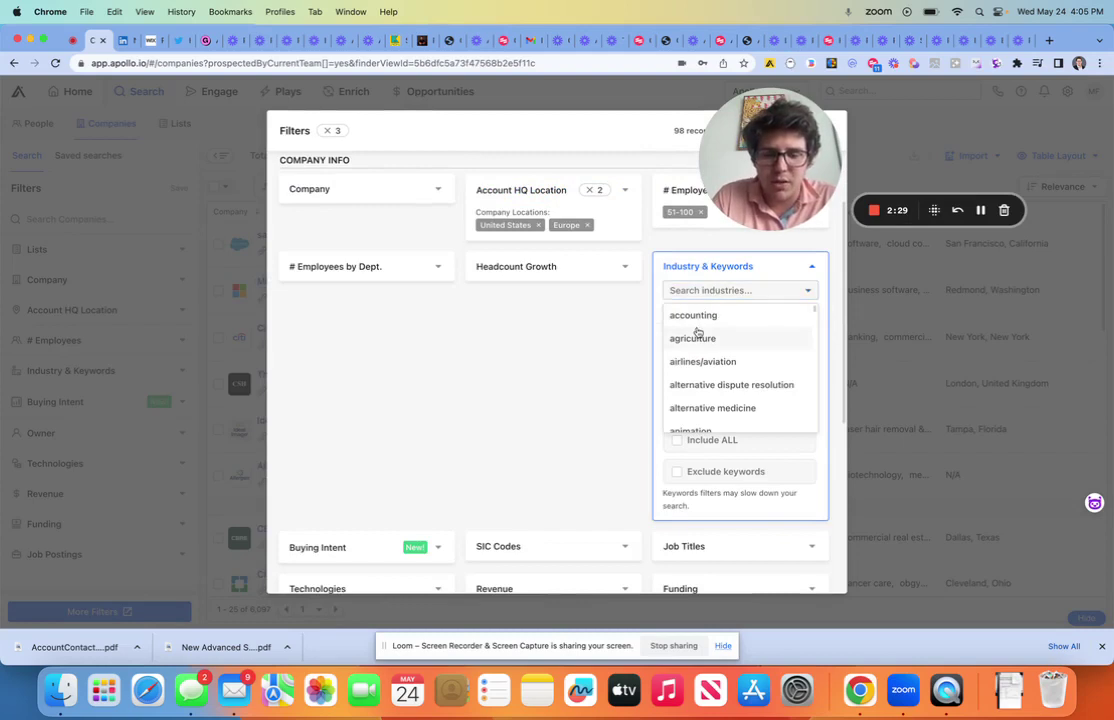
pyautogui.write('sl')
pyautogui.press('BackSpace')
pyautogui.write('o')
pyautogui.click(765, 362)
pyautogui.click(577, 383)
# Replace 51-100 with the 1001-2000, 2001-5000, 5001-10000 and 10001+ employee ranges, then apply the filters
pyautogui.scroll(-3, 578, 383)
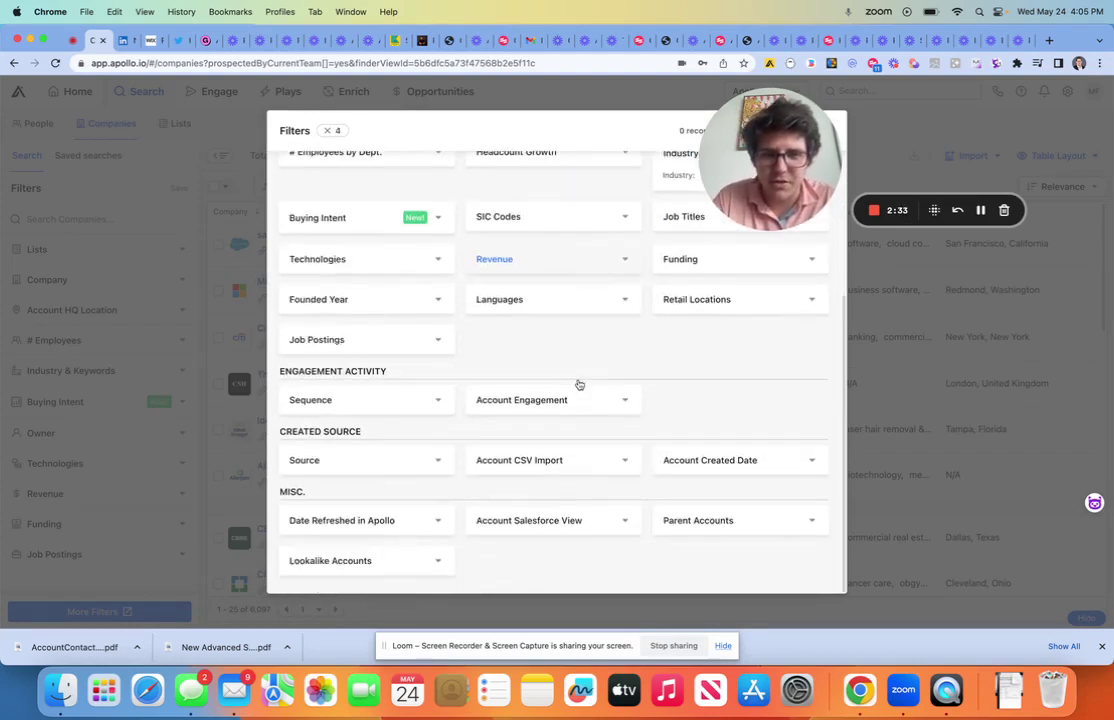
pyautogui.scroll(2, 578, 383)
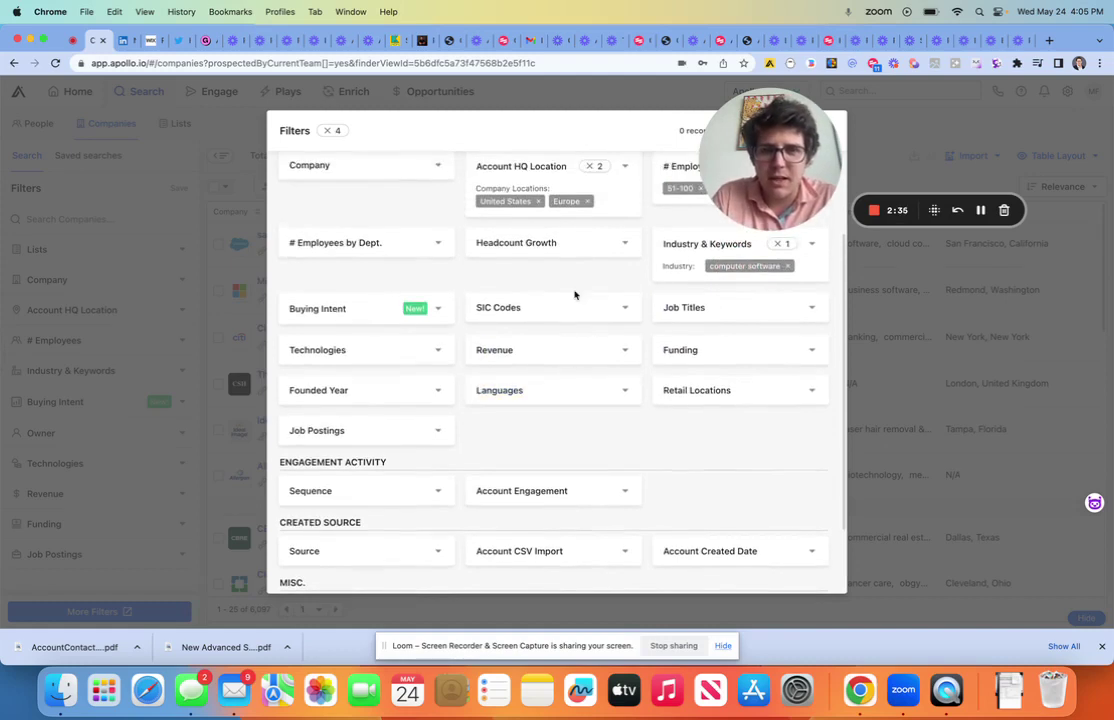
pyautogui.scroll(3, 577, 293)
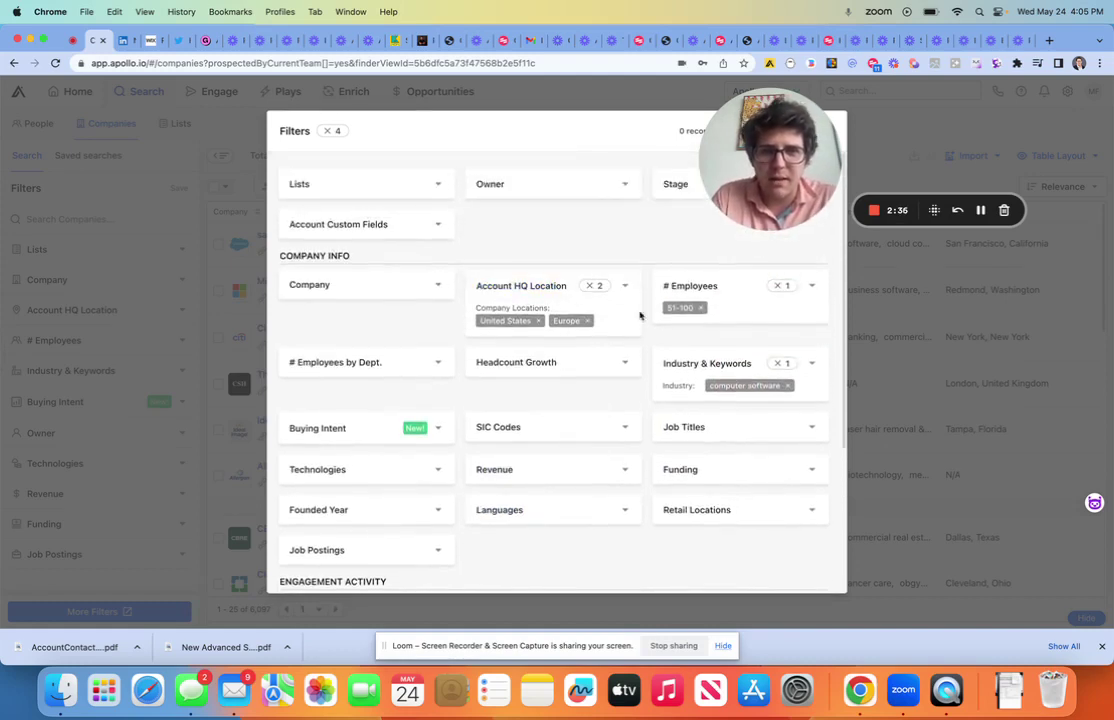
pyautogui.click(700, 308)
pyautogui.click(723, 289)
pyautogui.scroll(-1, 686, 380)
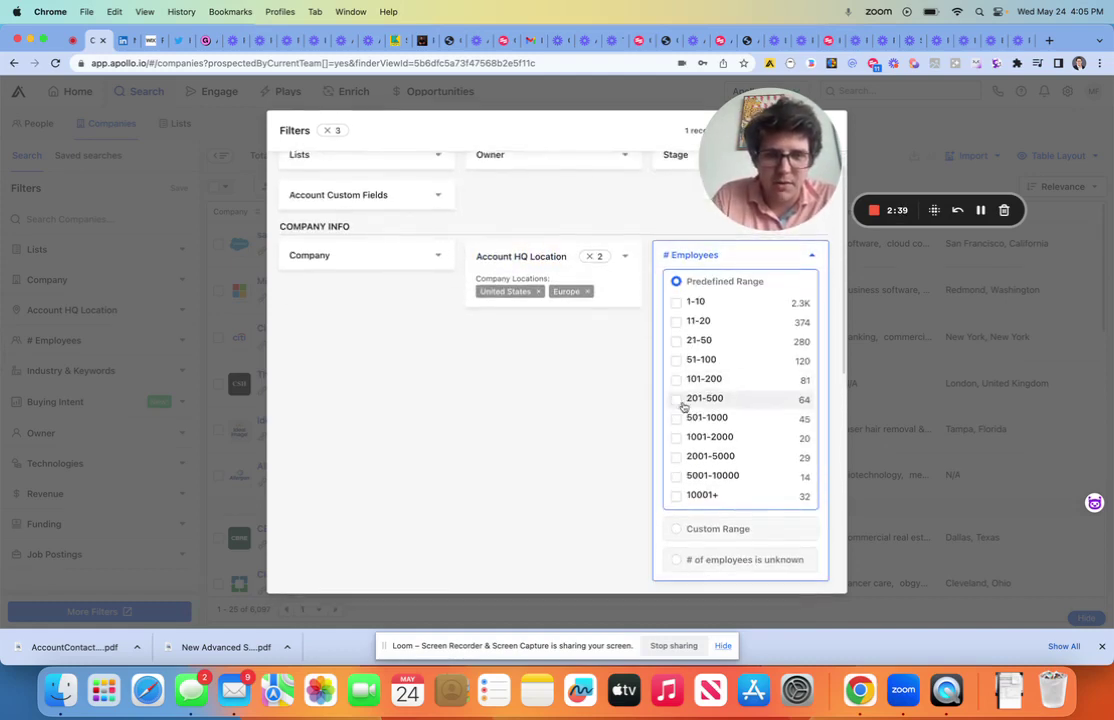
pyautogui.click(676, 438)
pyautogui.click(676, 457)
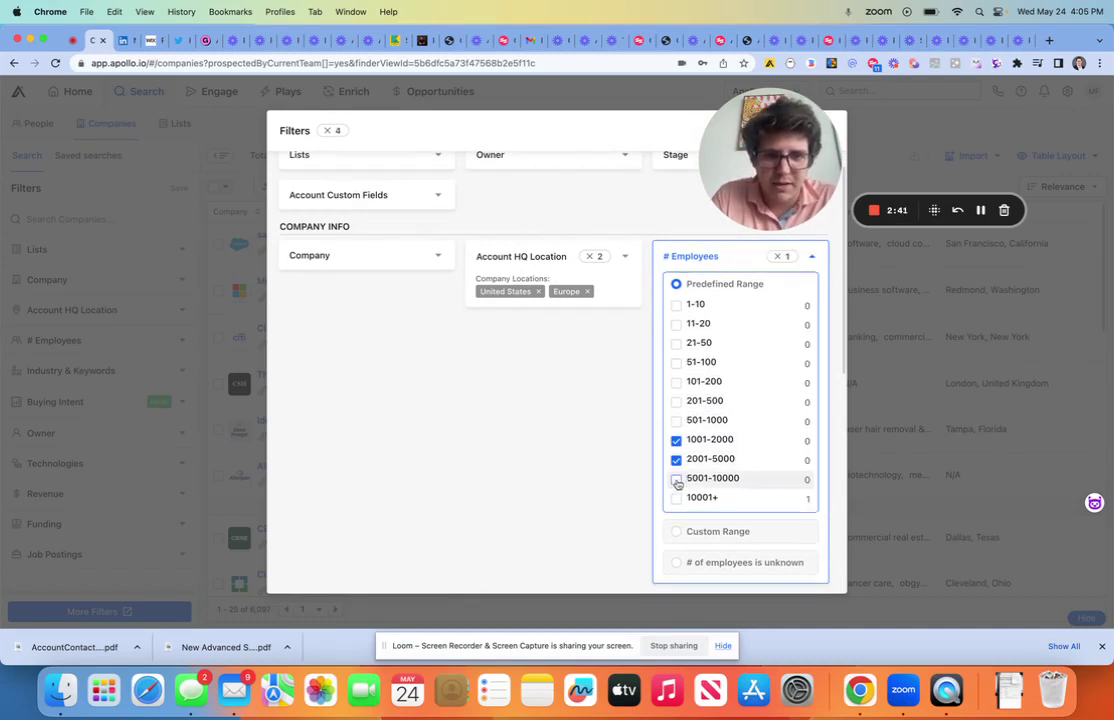
pyautogui.click(676, 477)
pyautogui.click(676, 497)
pyautogui.click(432, 369)
pyautogui.scroll(1, 432, 369)
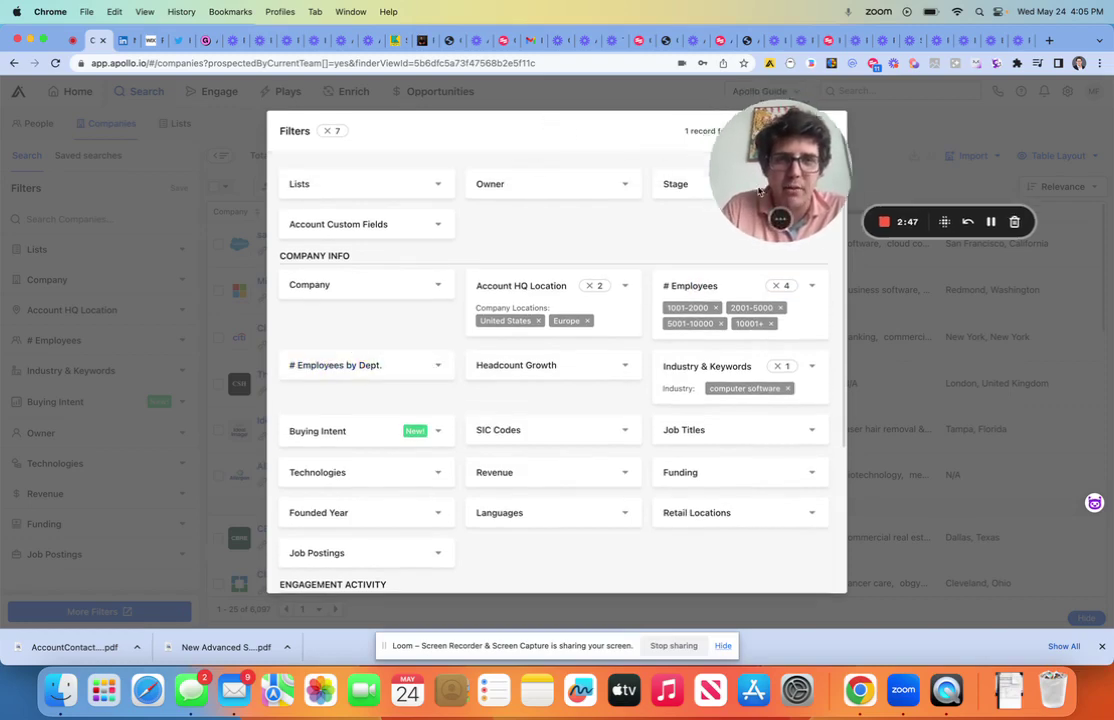
pyautogui.click(777, 131)
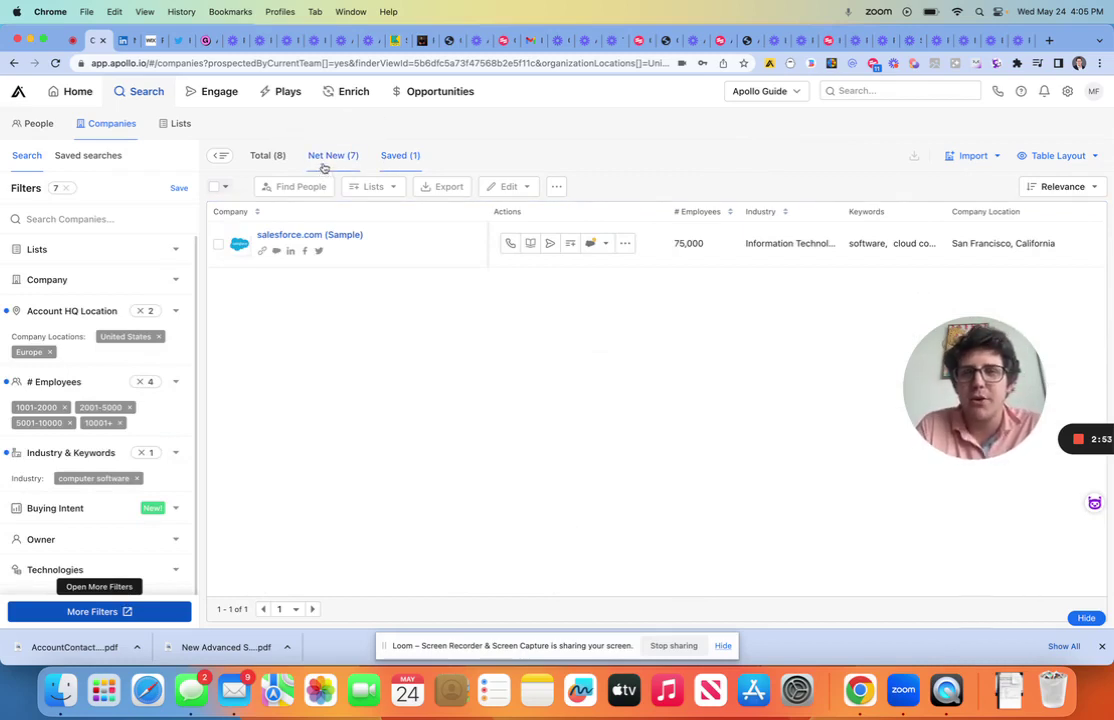
# Switch the results to the Net New (7) tab, listing unsaved computer software companies
pyautogui.click(333, 157)
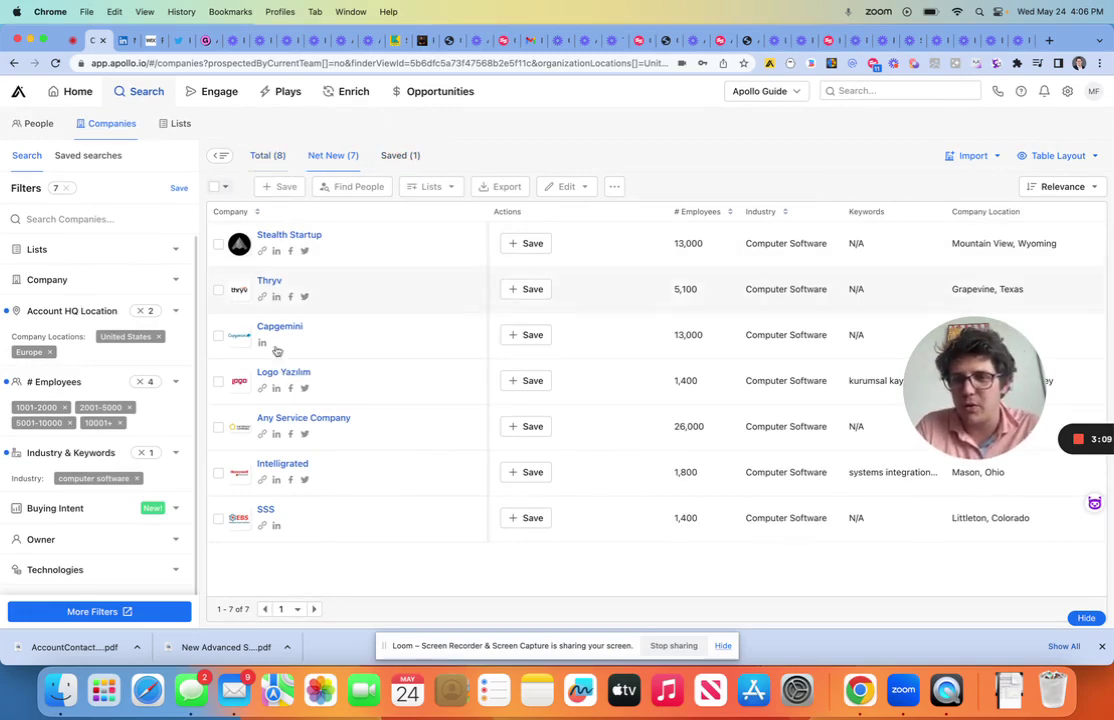
pyautogui.scroll(-2, 146, 515)
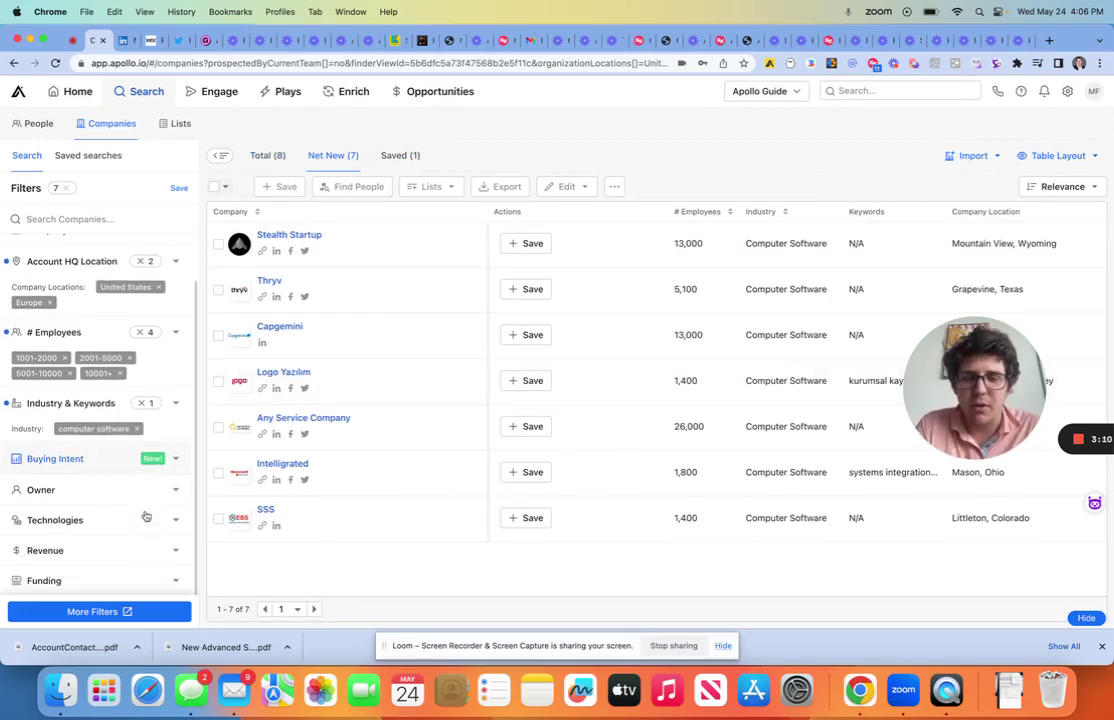
pyautogui.click(100, 611)
pyautogui.scroll(-5, 375, 443)
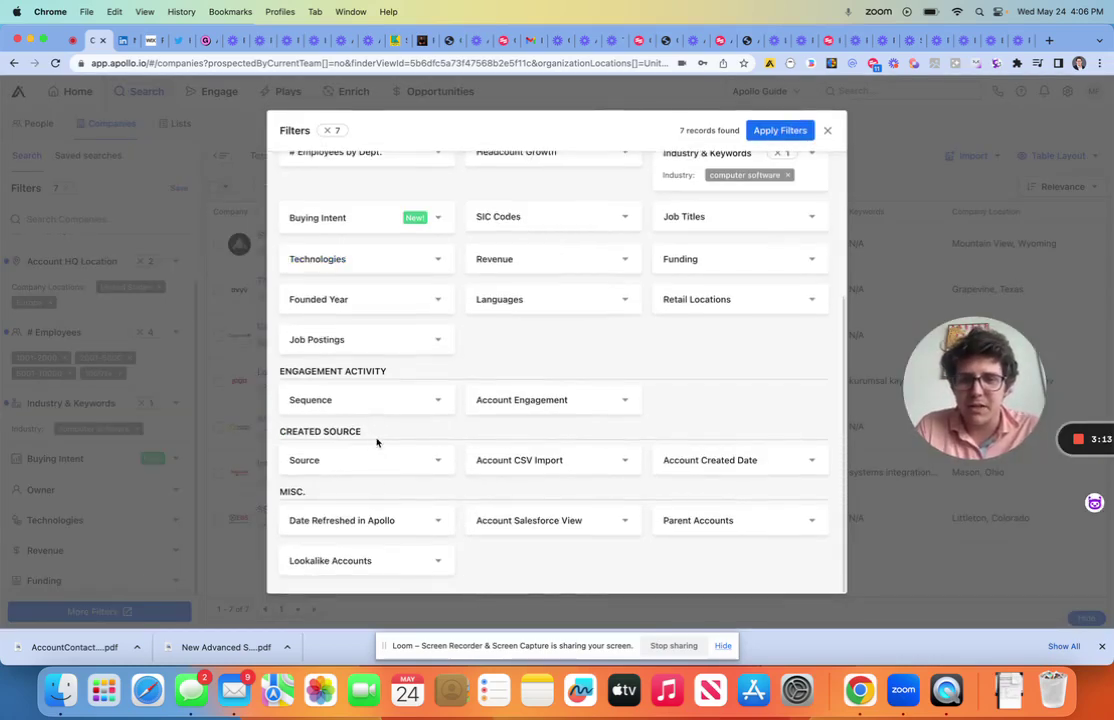
pyautogui.scroll(3, 443, 293)
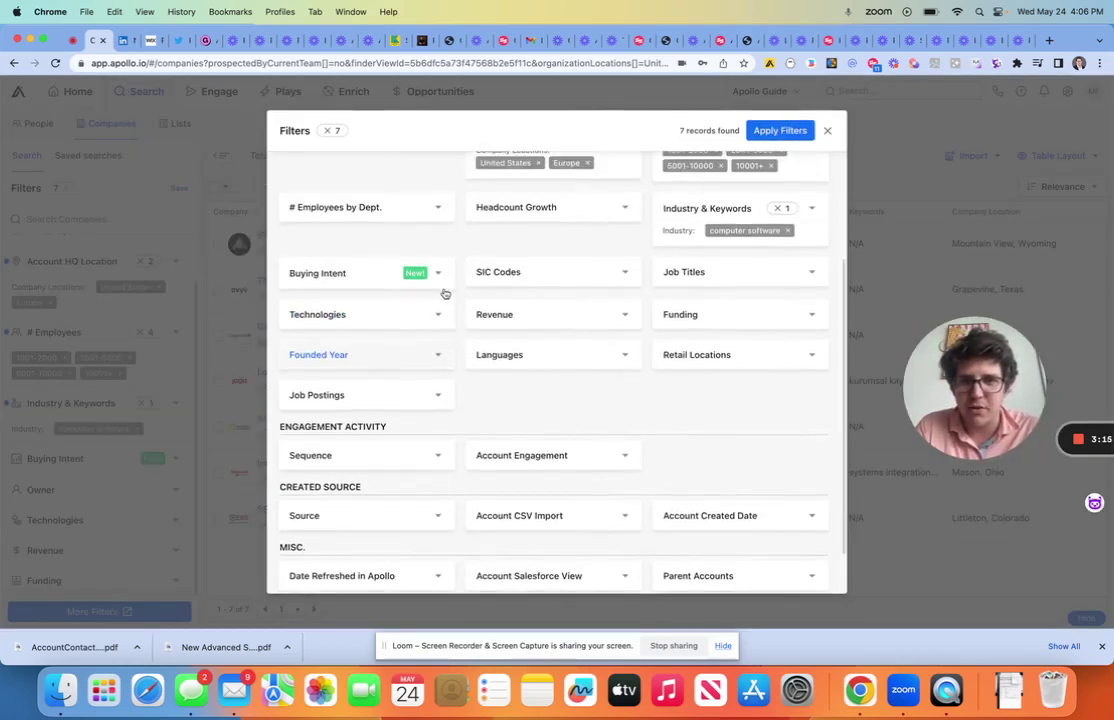
pyautogui.scroll(5, 444, 293)
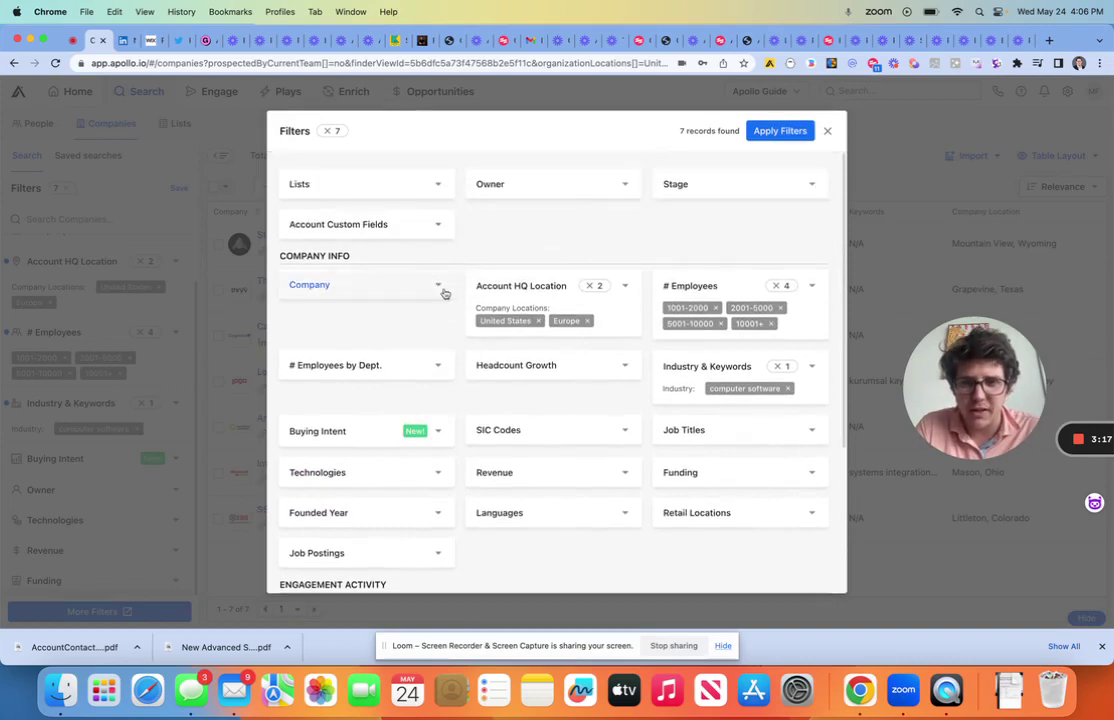
pyautogui.click(830, 132)
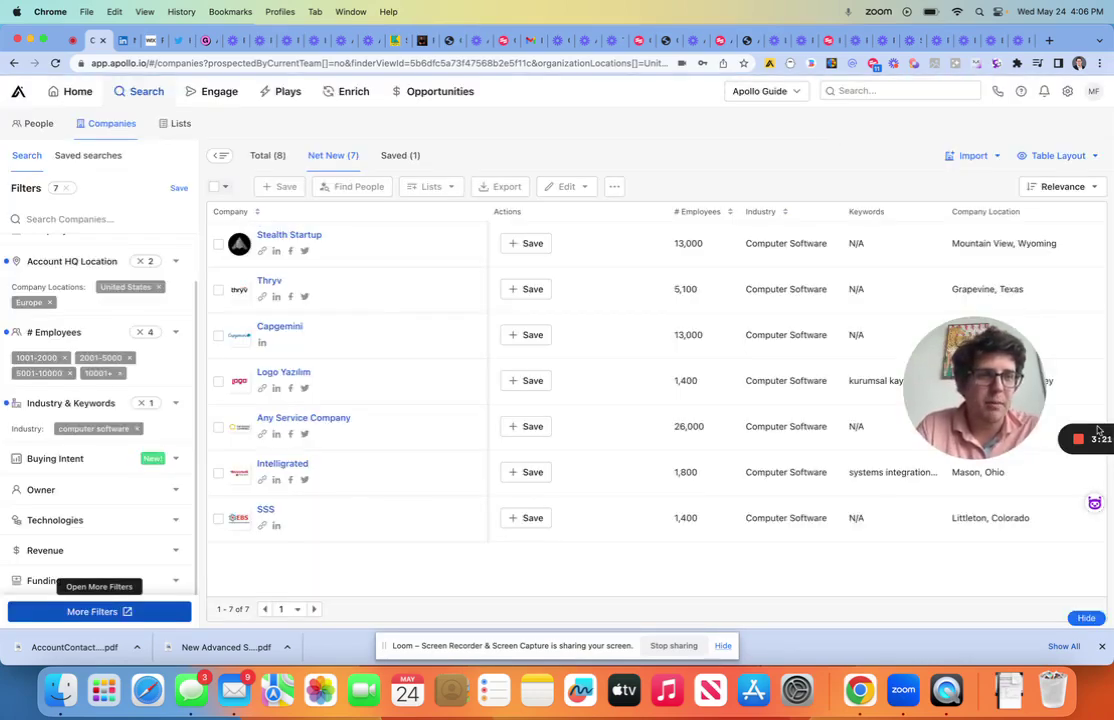